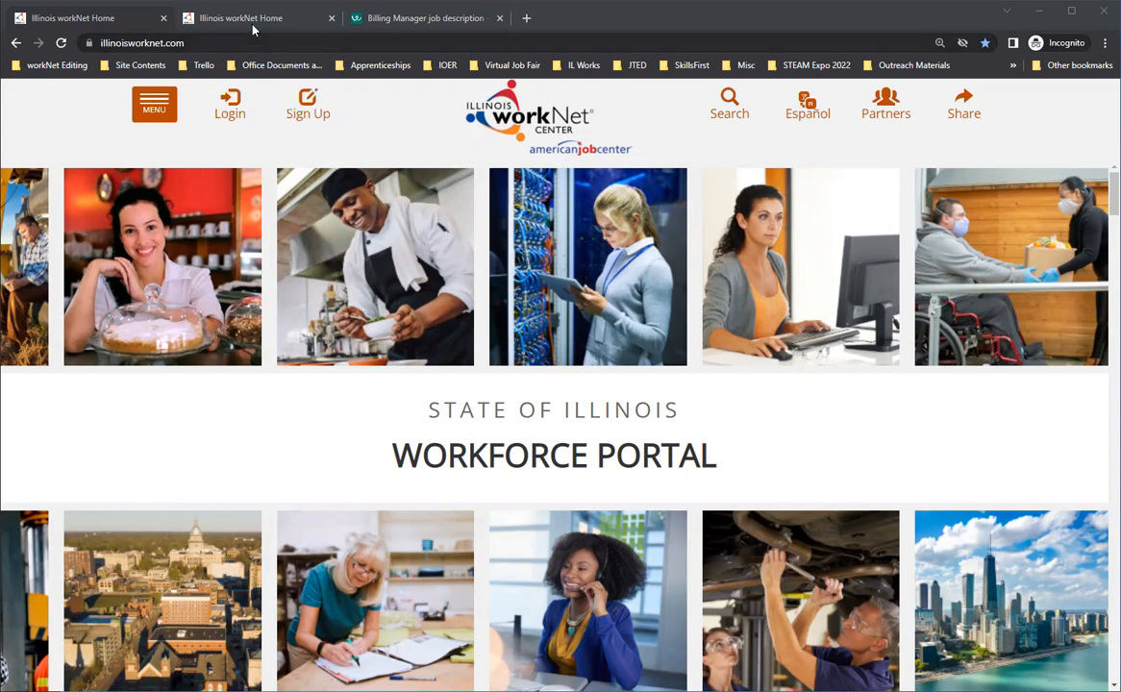
Open the Skills First resume builder from the signed-in Illinois workNet site and start creating a resume
click(253, 28)
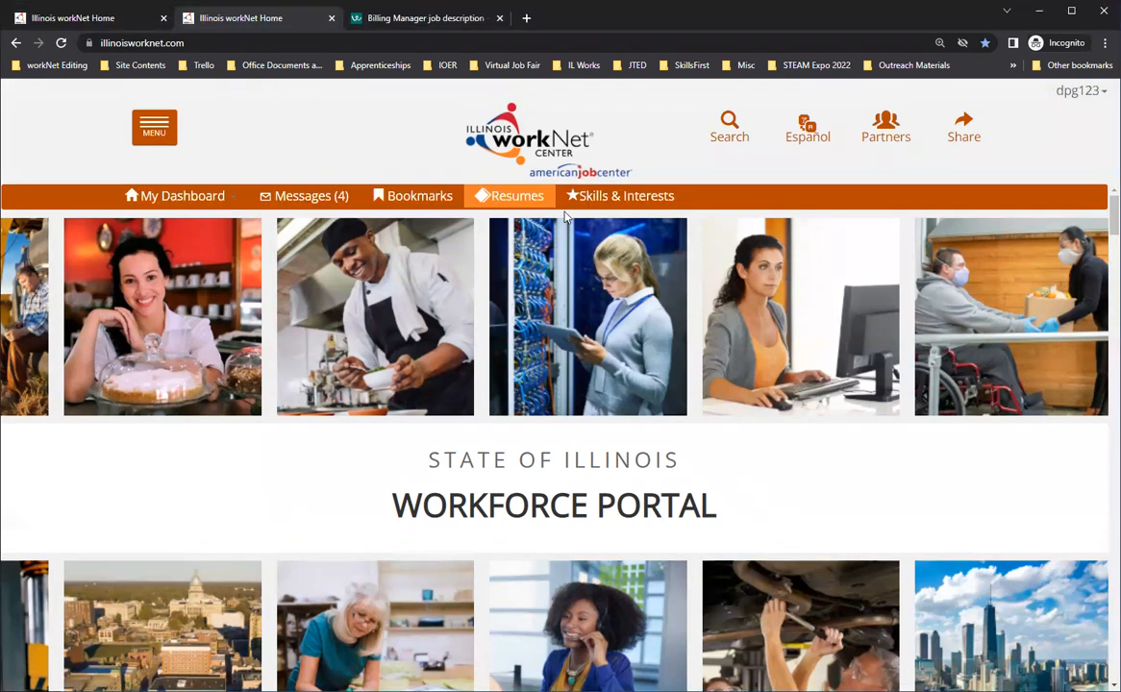
click(509, 197)
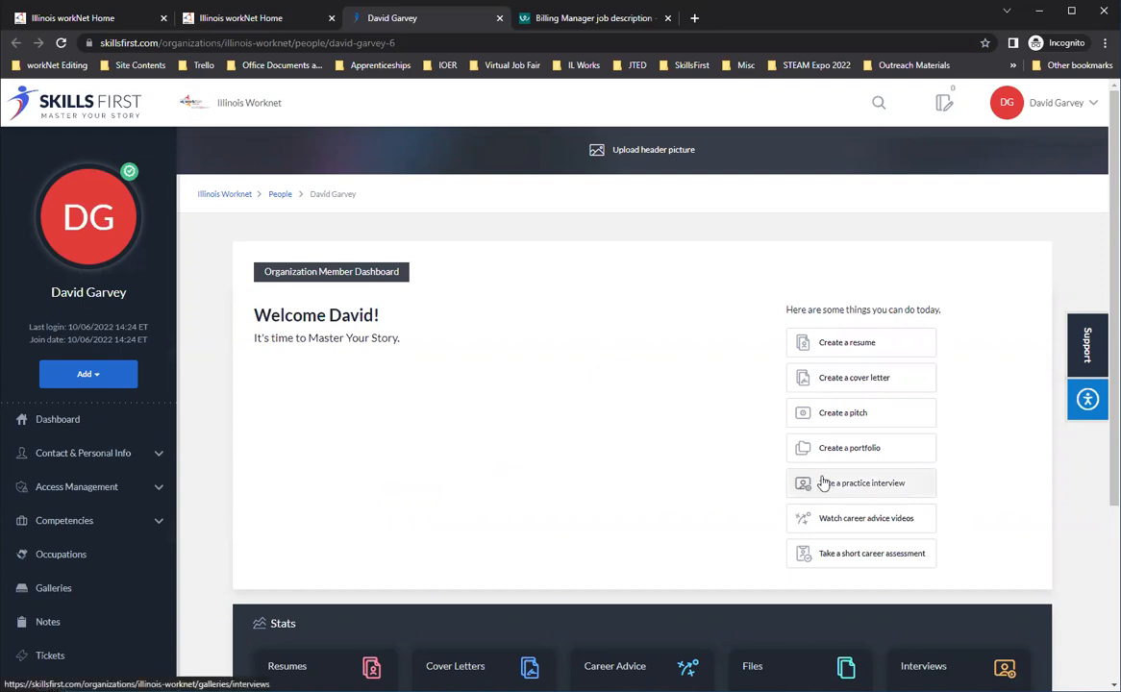
click(881, 356)
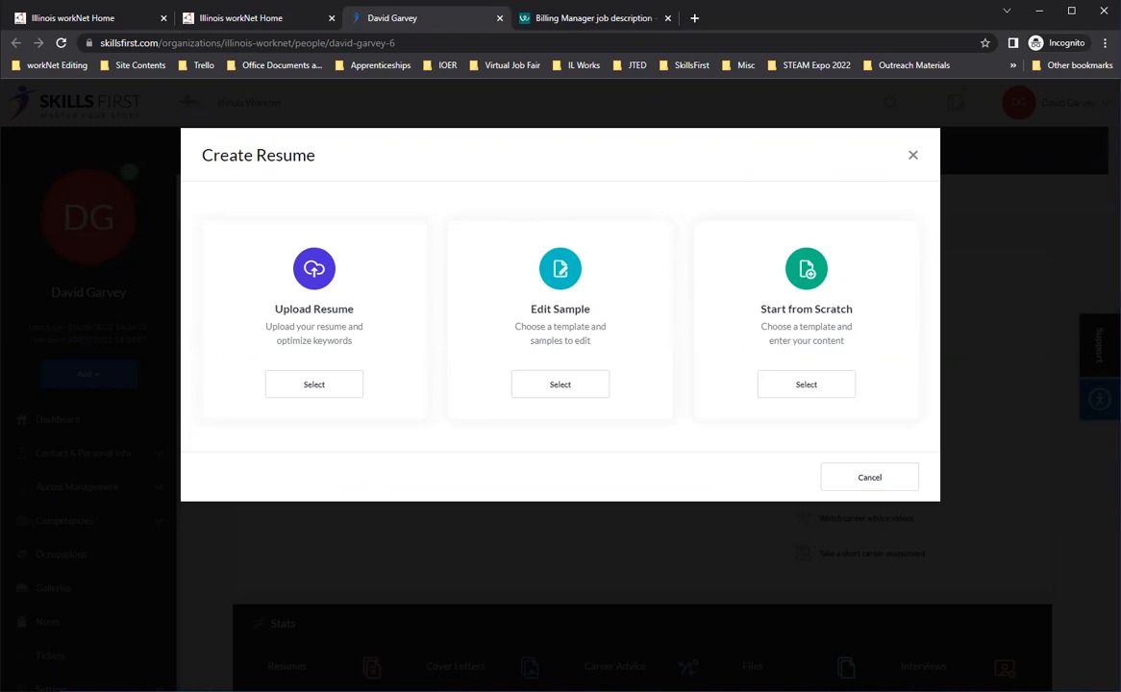
Choose to edit a sample resume and select the Grassy template for it
click(552, 392)
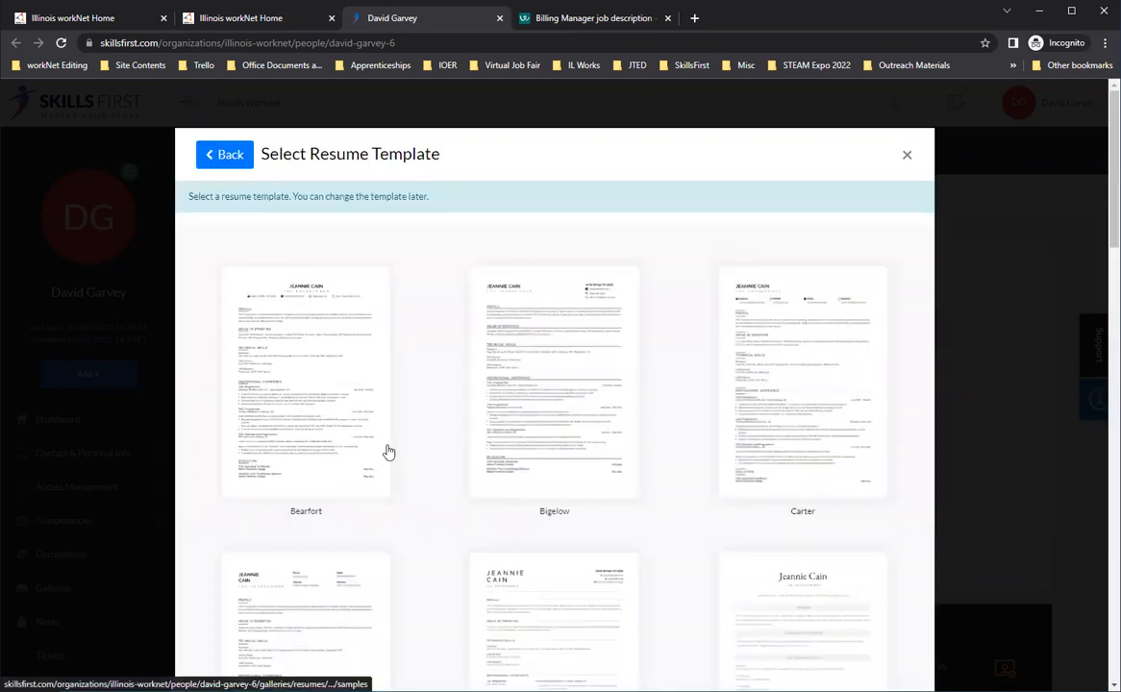
scroll(387, 452, down, 1)
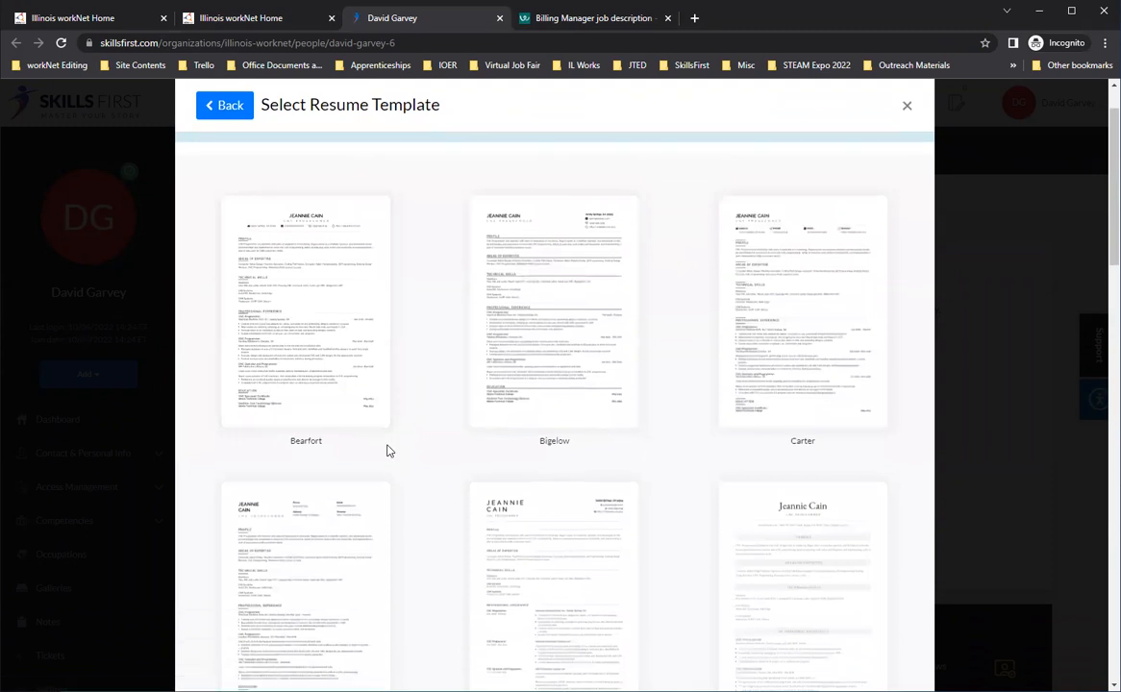
scroll(387, 452, down, 3)
scroll(498, 519, down, 1)
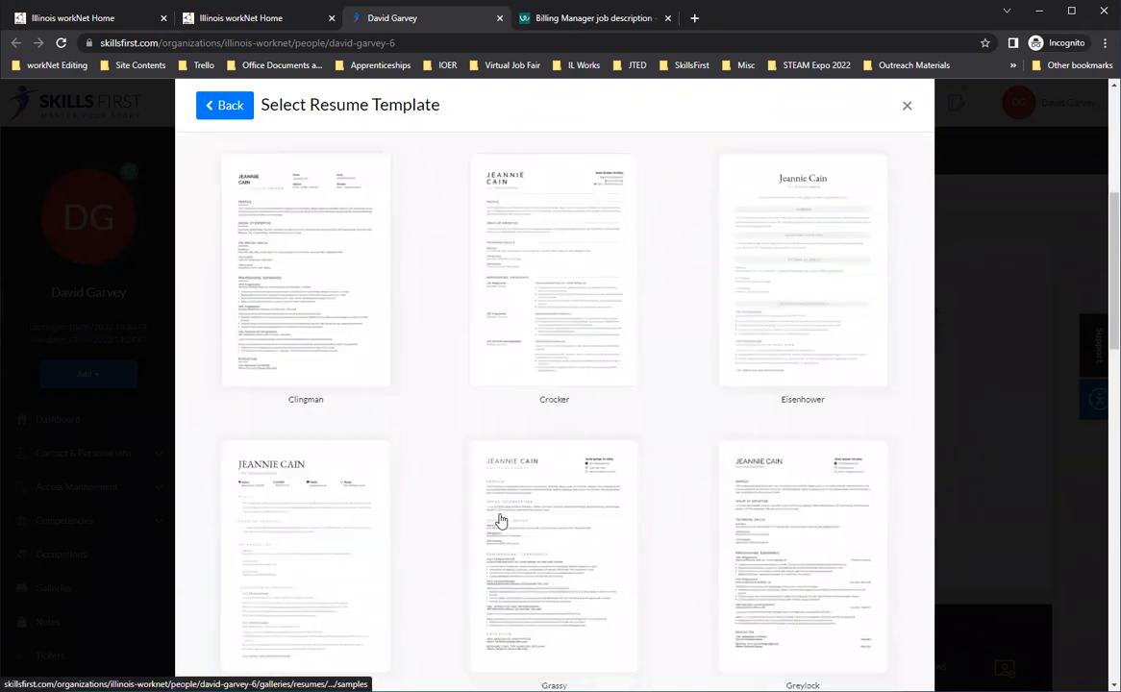
click(617, 552)
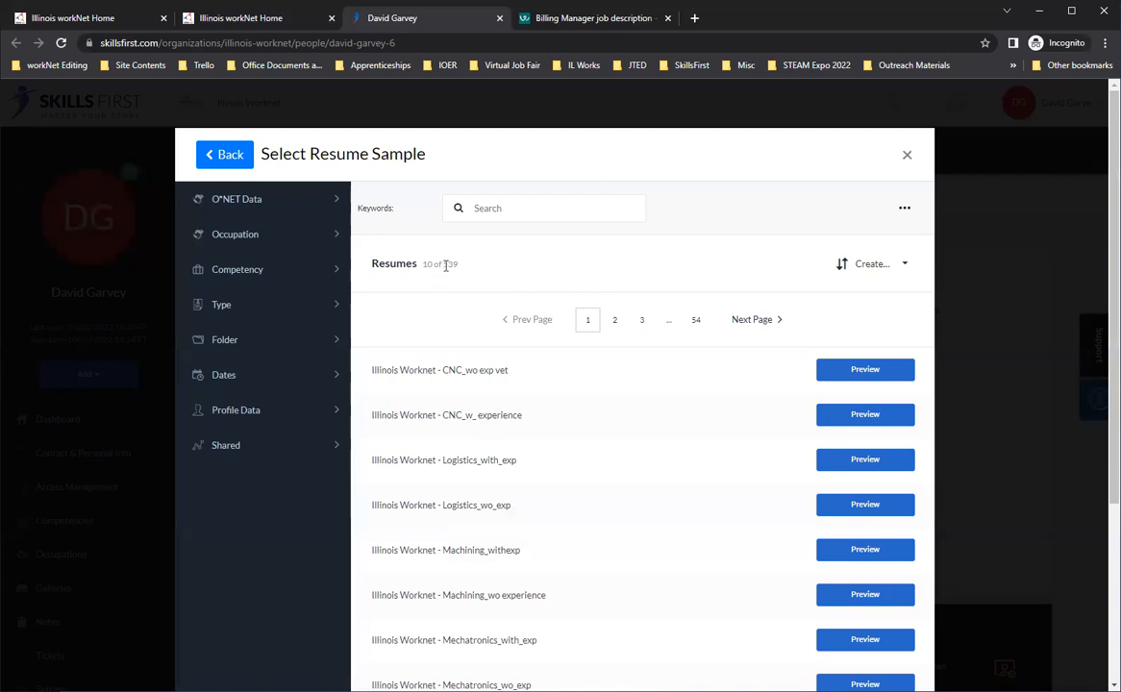
Preview the "Illinois Worknet - Mechatronics_wo_exp" sample from the list of sample resumes
scroll(576, 491, down, 2)
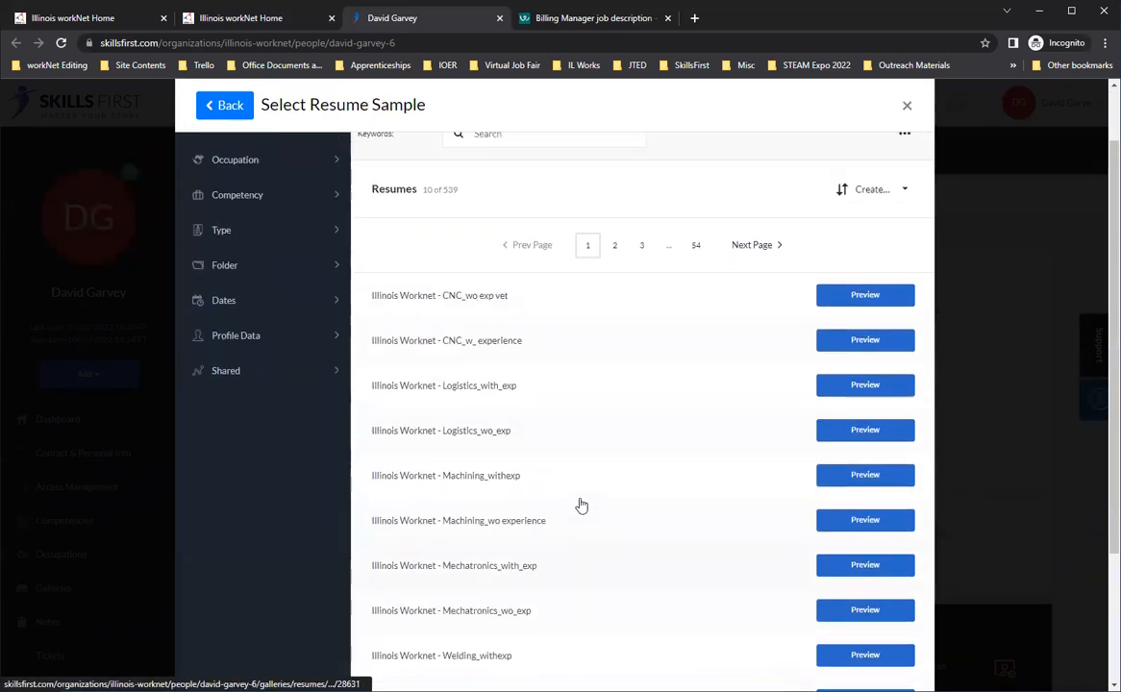
scroll(580, 505, up, 2)
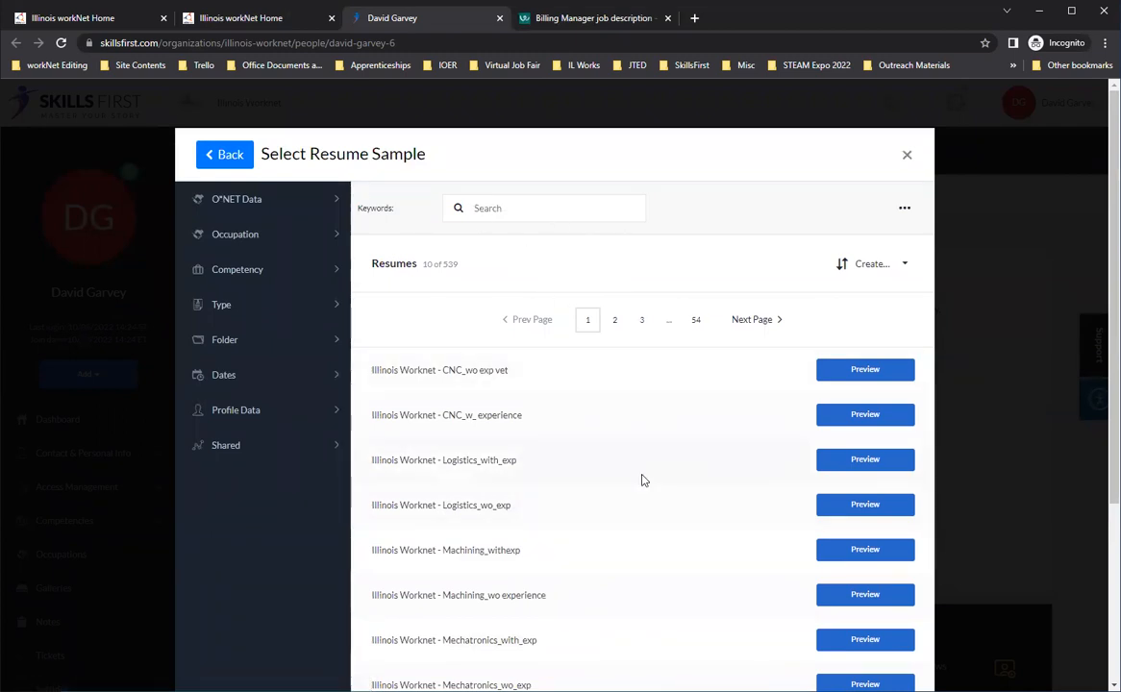
scroll(641, 478, down, 3)
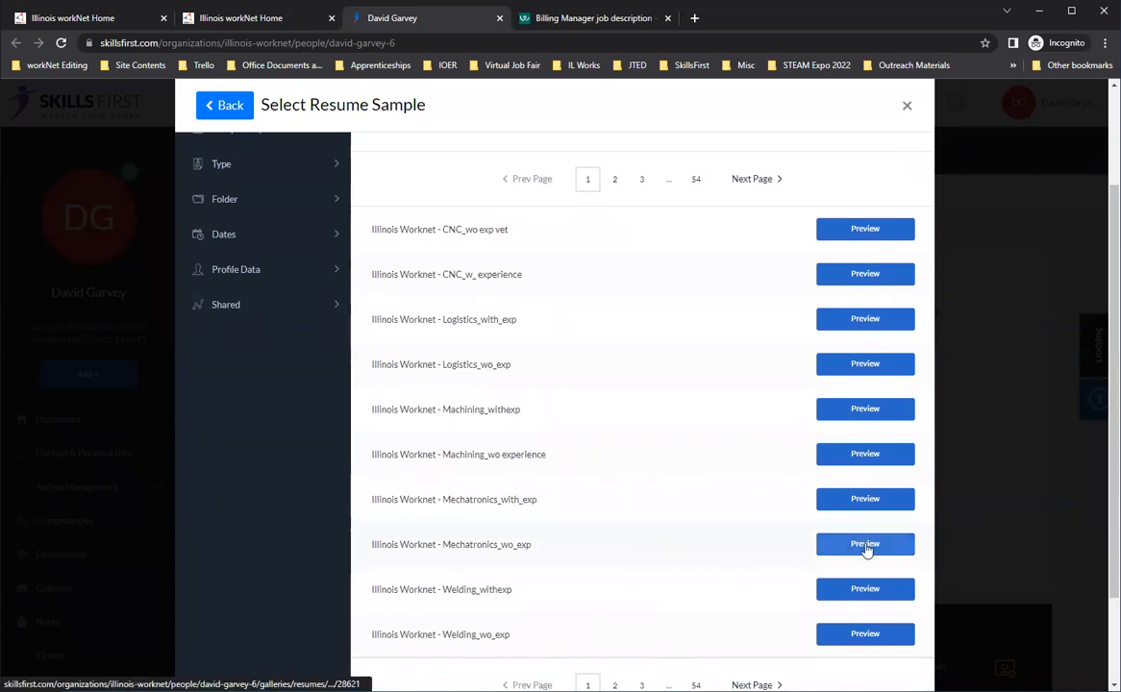
click(663, 555)
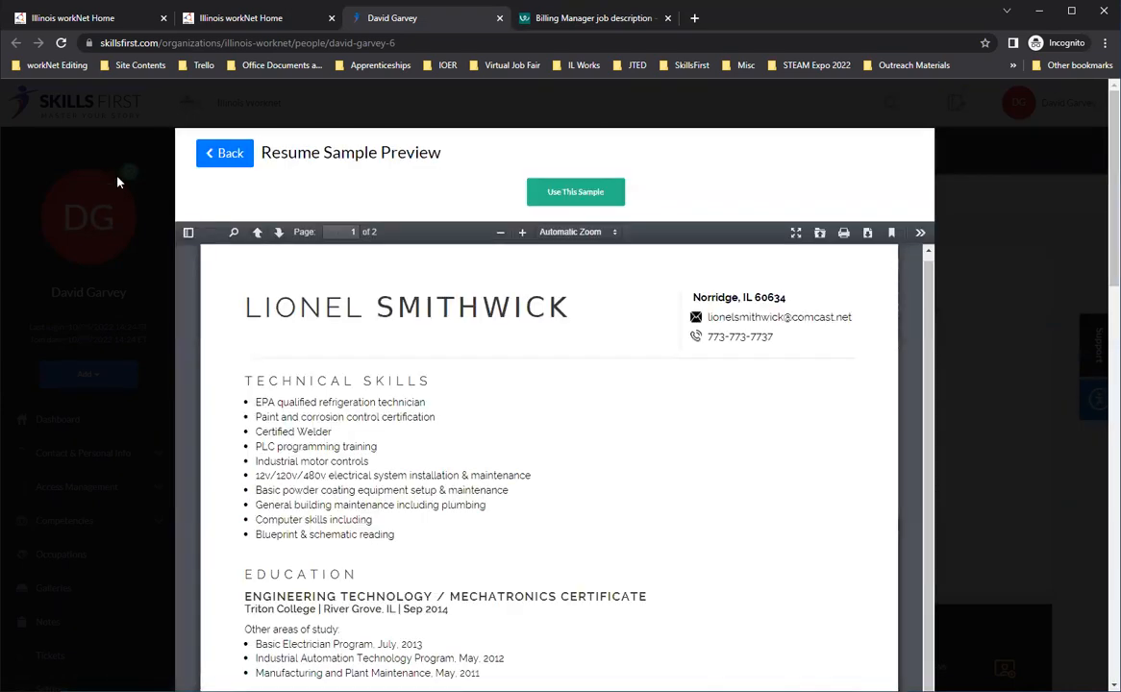
Review both pages of the previewed mechatronics sample and use it as the basis for the new resume
scroll(632, 500, down, 3)
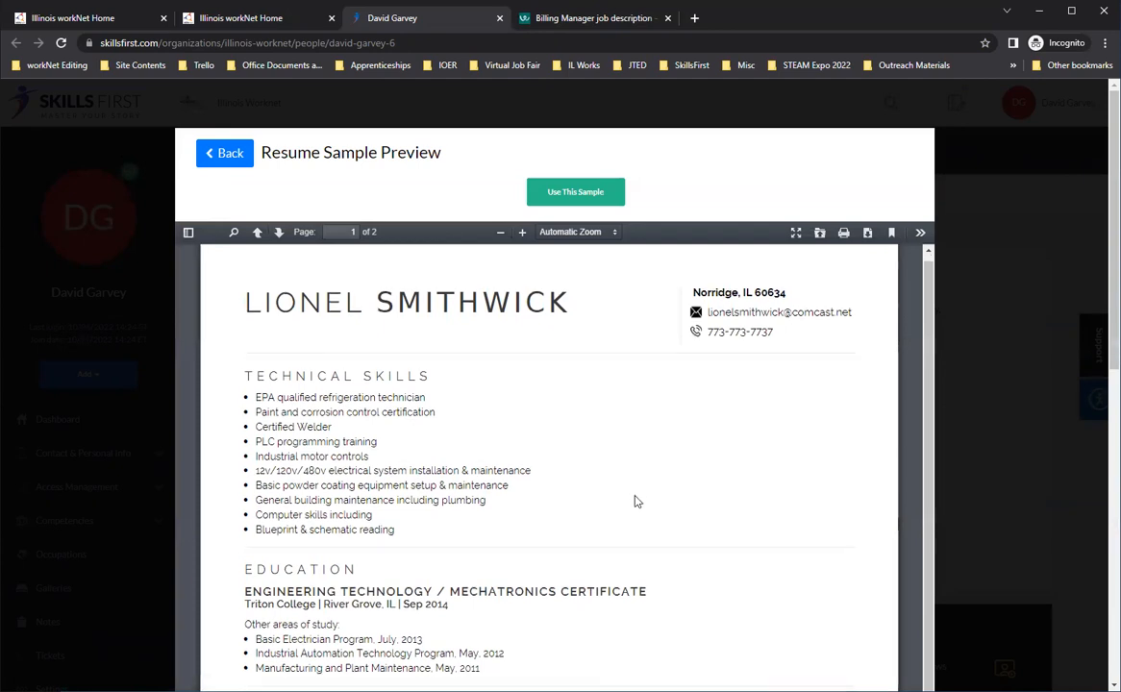
scroll(634, 500, down, 3)
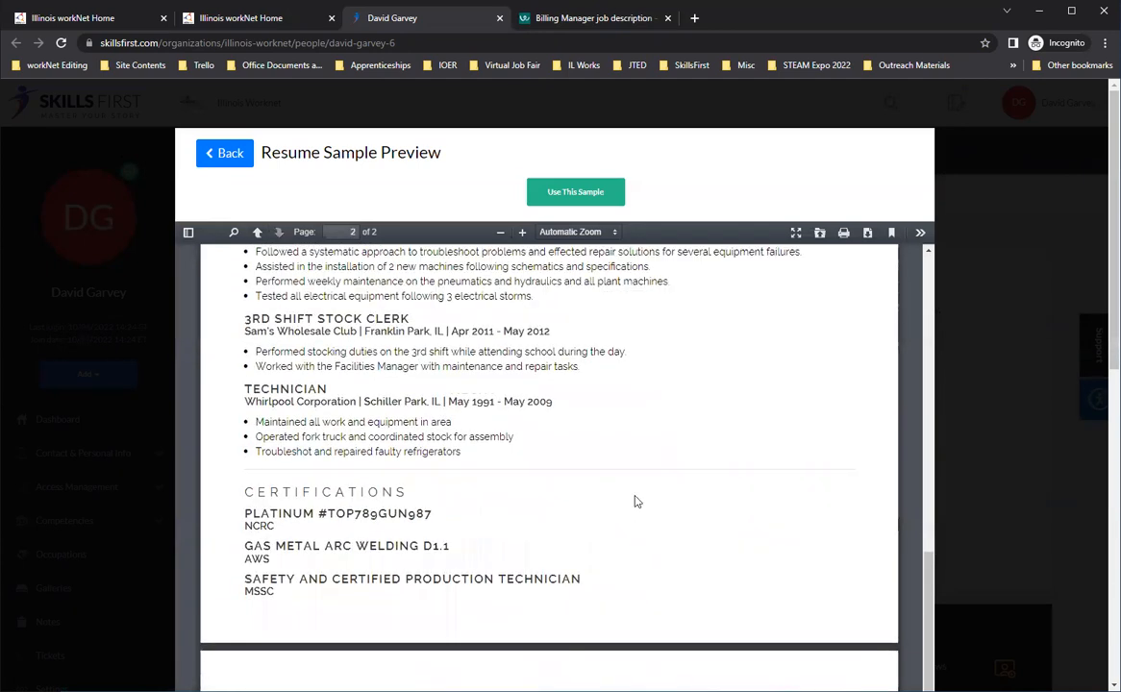
scroll(635, 500, up, 2)
scroll(635, 500, up, 4)
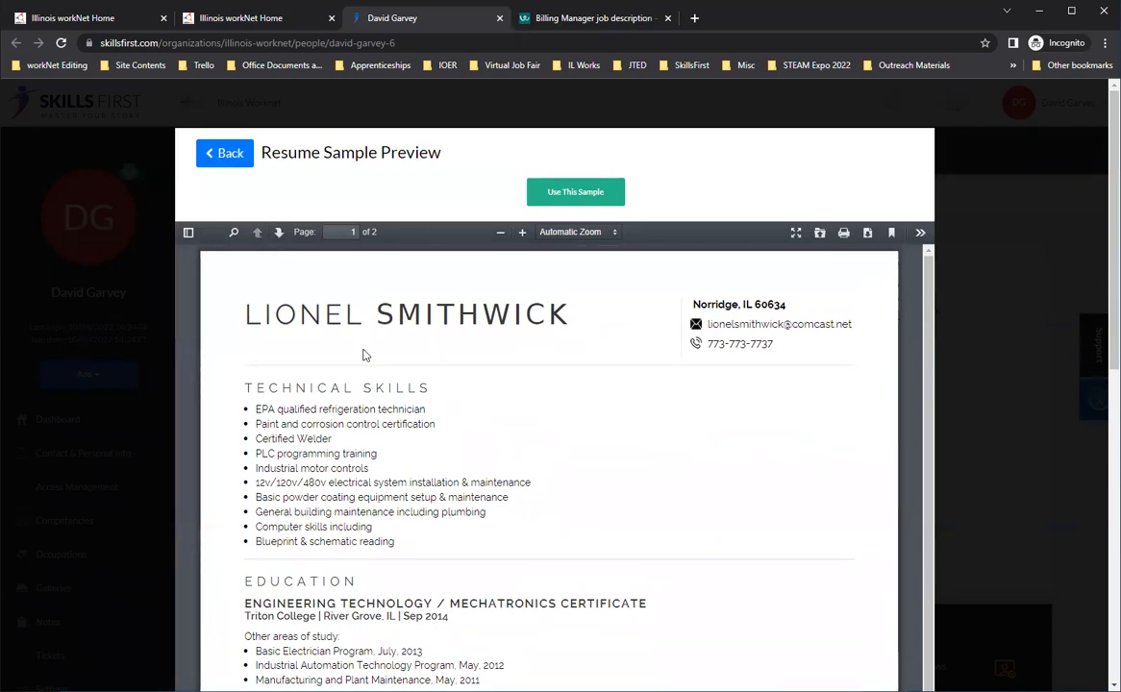
click(585, 202)
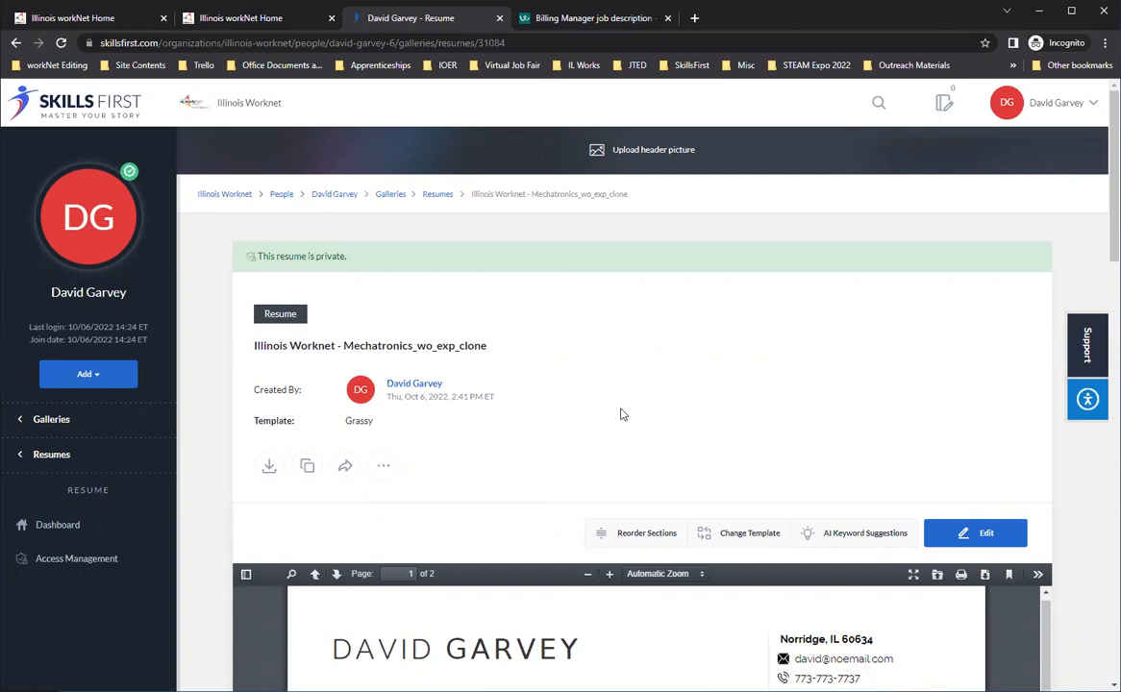
Open the cloned mechatronics resume for editing at its Contact section
scroll(620, 414, down, 3)
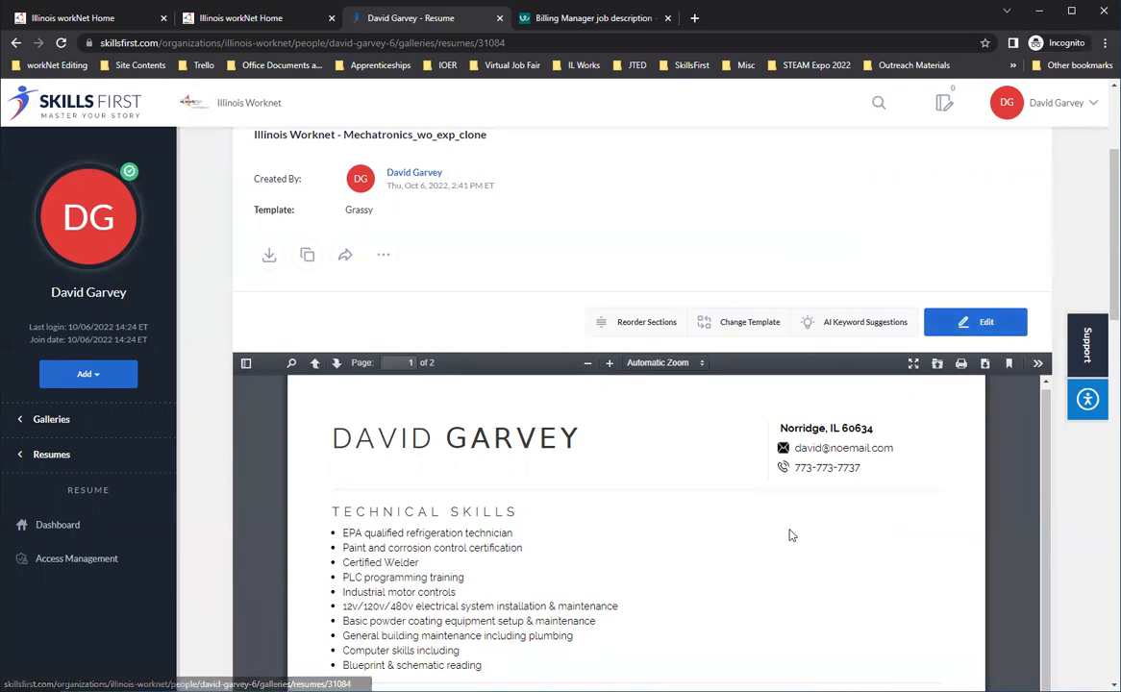
click(1000, 332)
scroll(411, 271, down, 2)
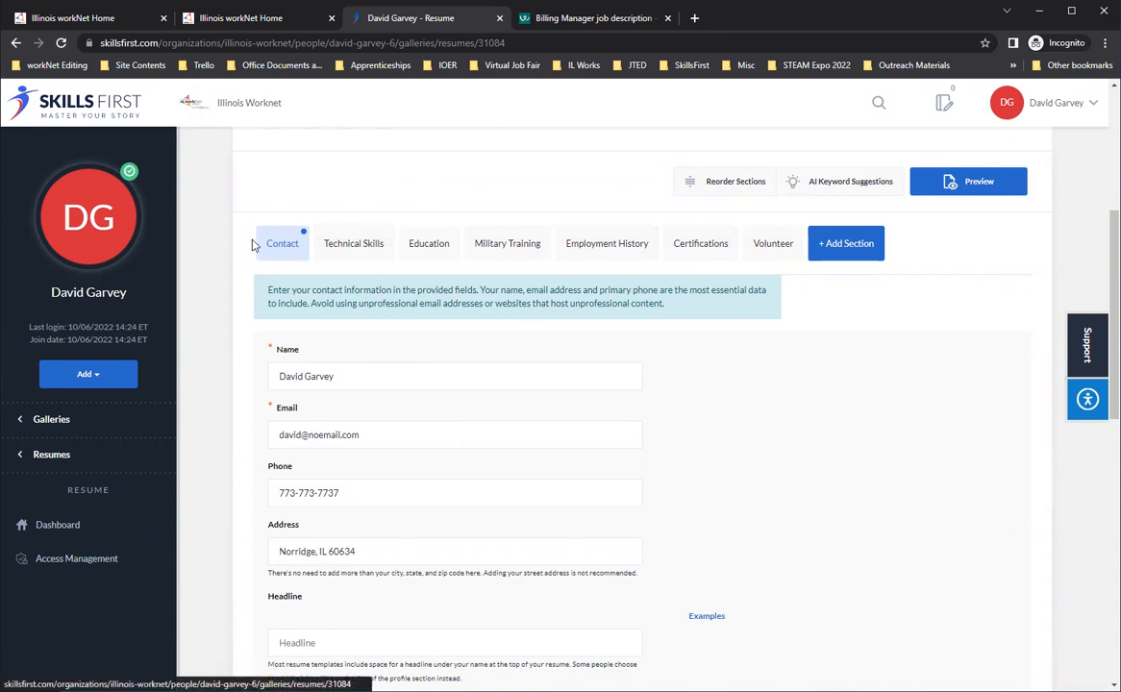
Replace the last digits of the contact phone number and the ZIP code in the address, and save the contact details
scroll(469, 396, down, 2)
click(411, 351)
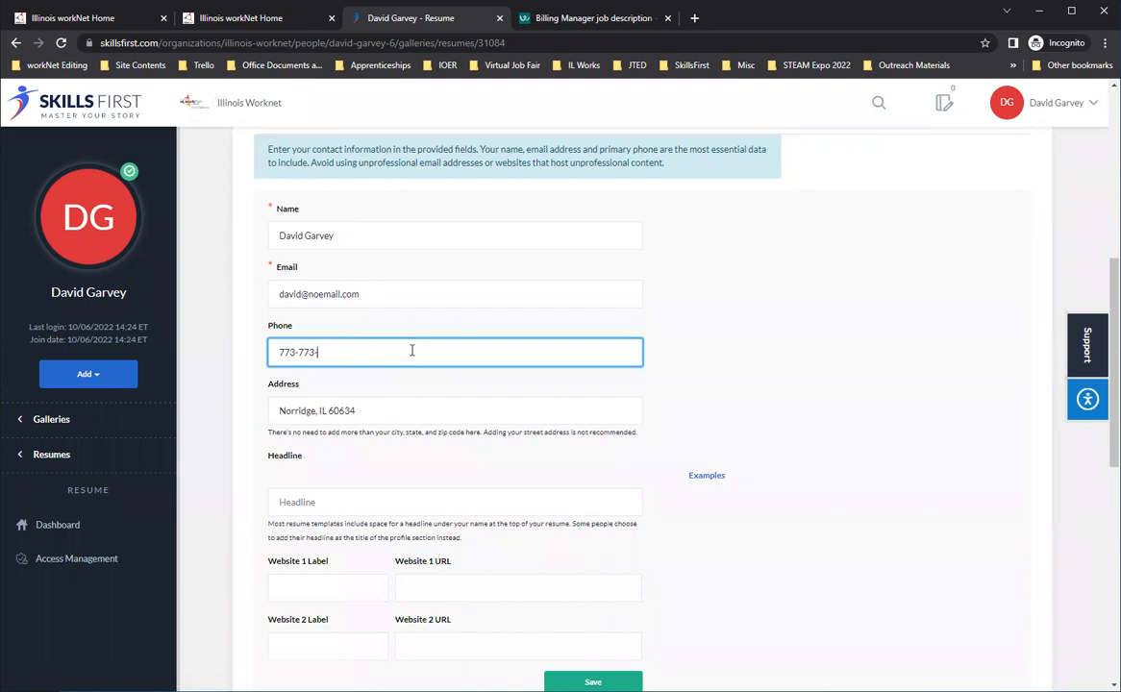
double_click(341, 409)
text(6)
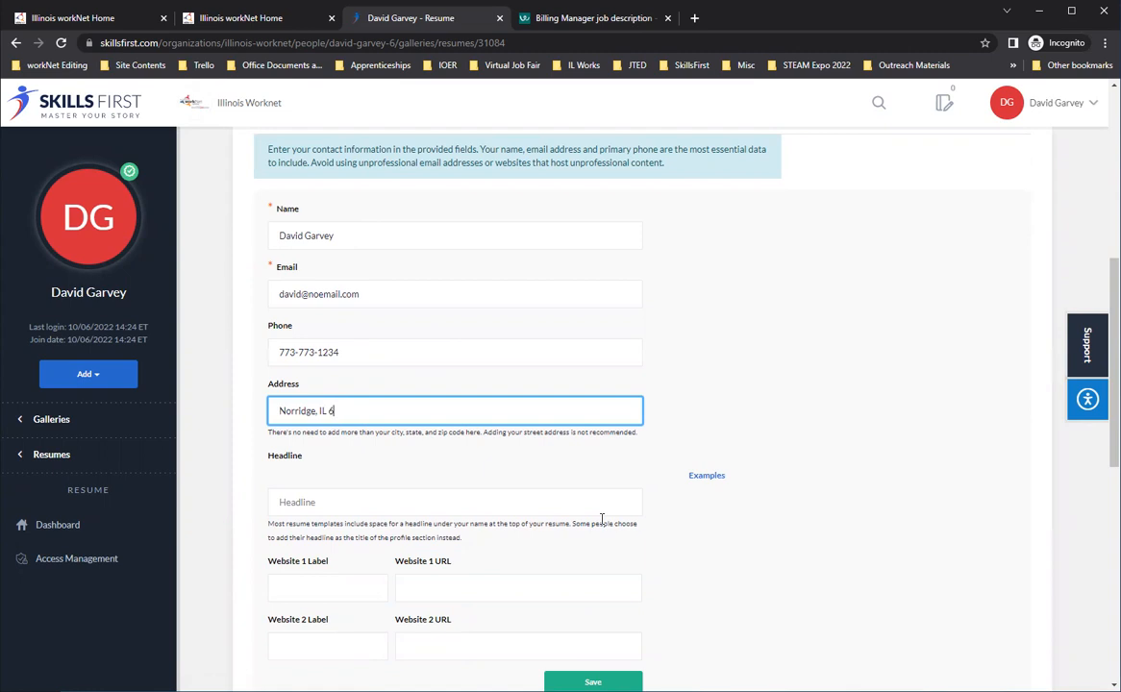
scroll(588, 494, down, 2)
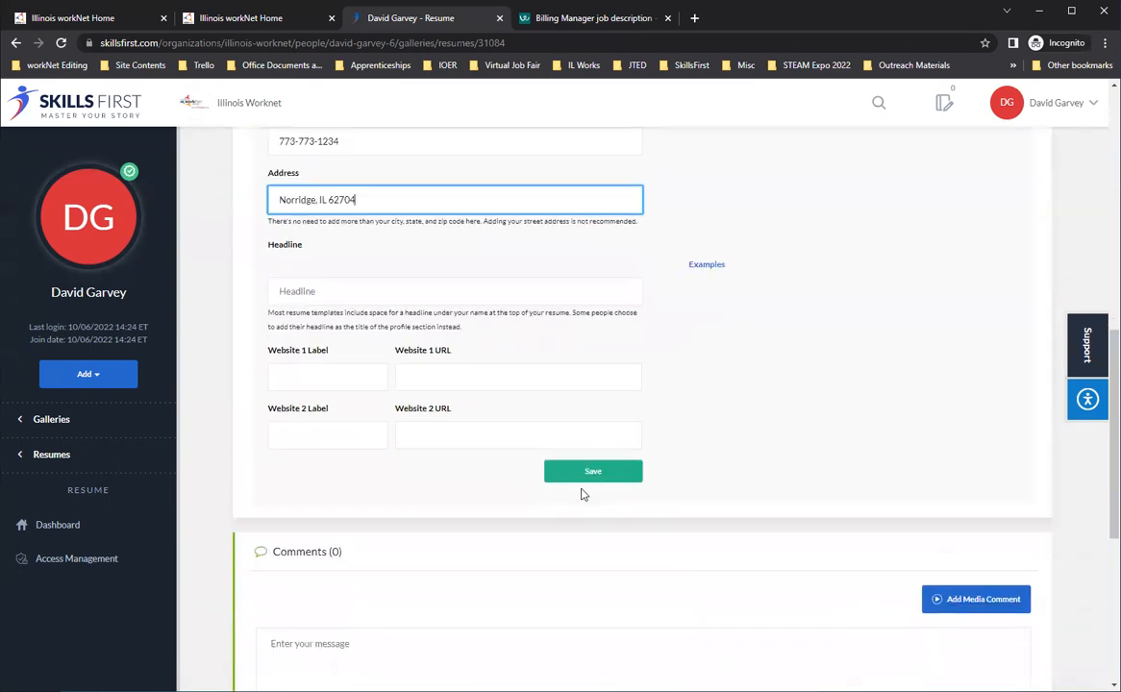
scroll(656, 520, up, 3)
scroll(684, 475, down, 2)
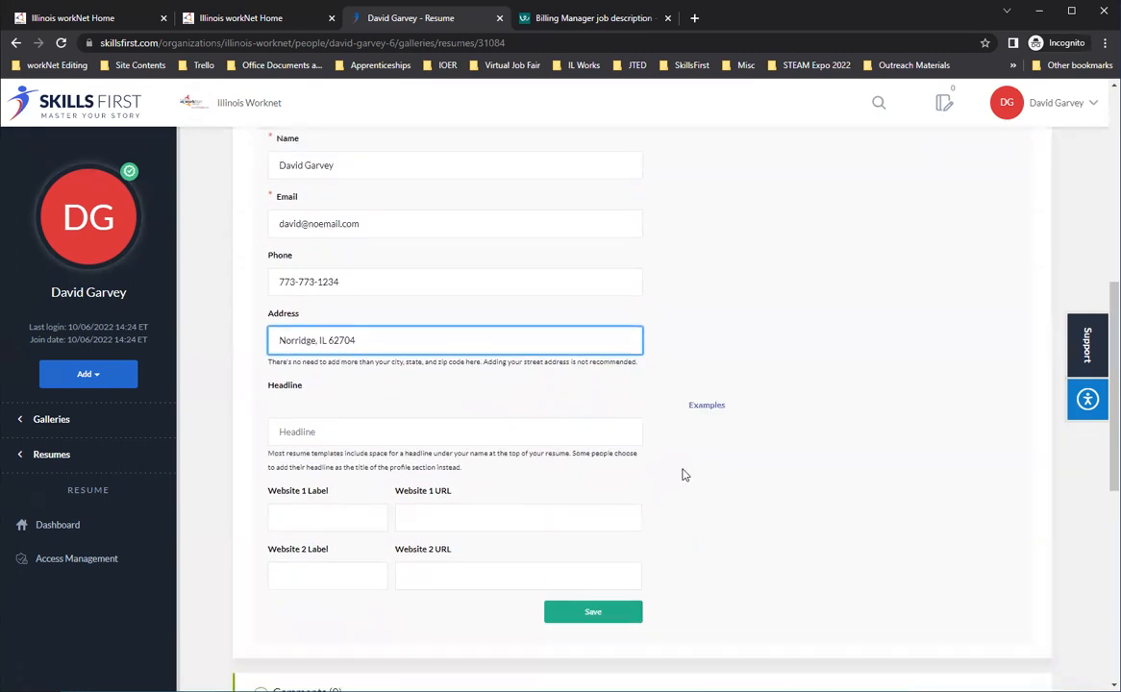
scroll(615, 598, up, 2)
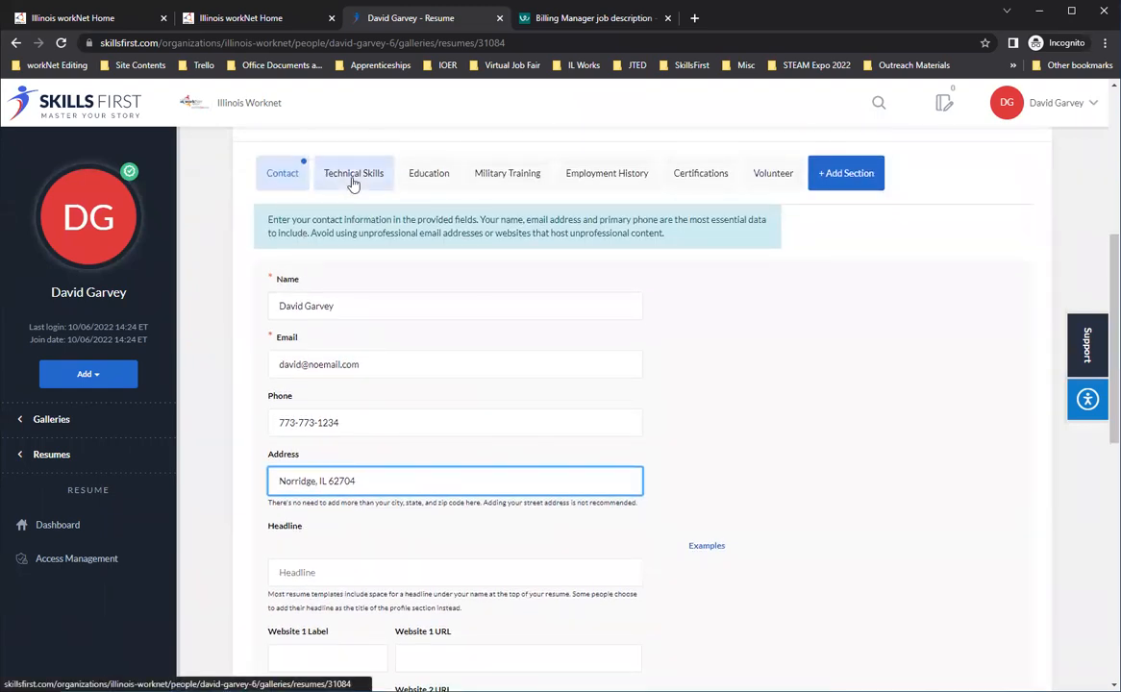
scroll(611, 500, down, 3)
click(603, 473)
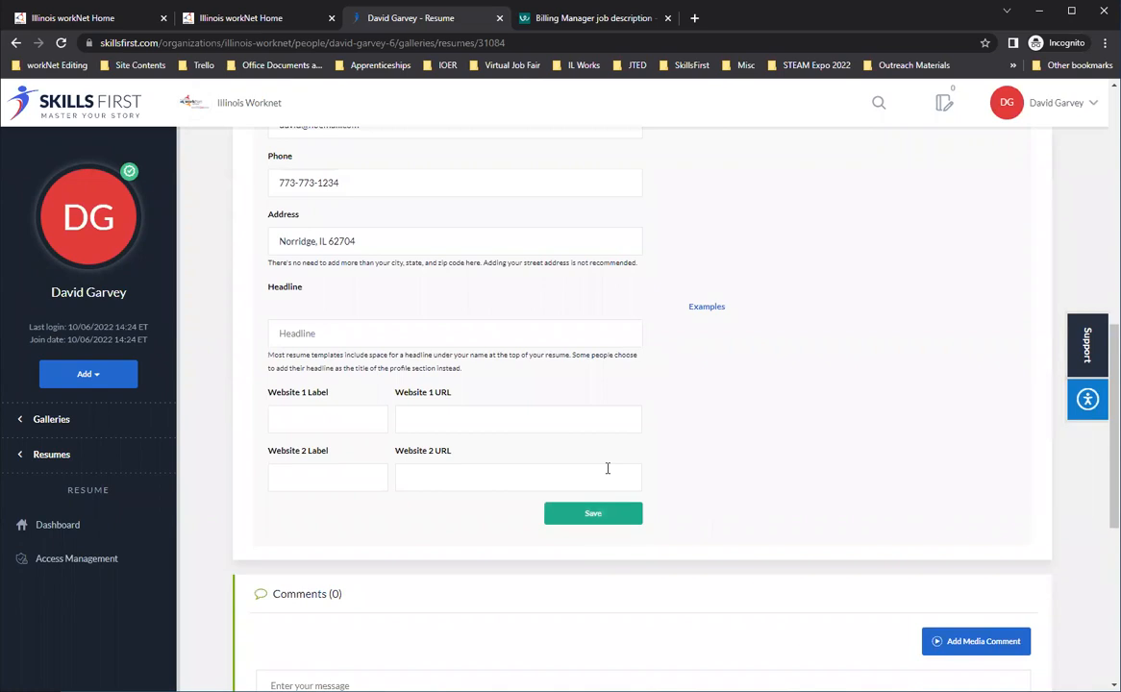
Delete the first four Technical Skills bullets, from "EPA qualified refrigeration technician" through "PLC programming training"
scroll(607, 469, up, 3)
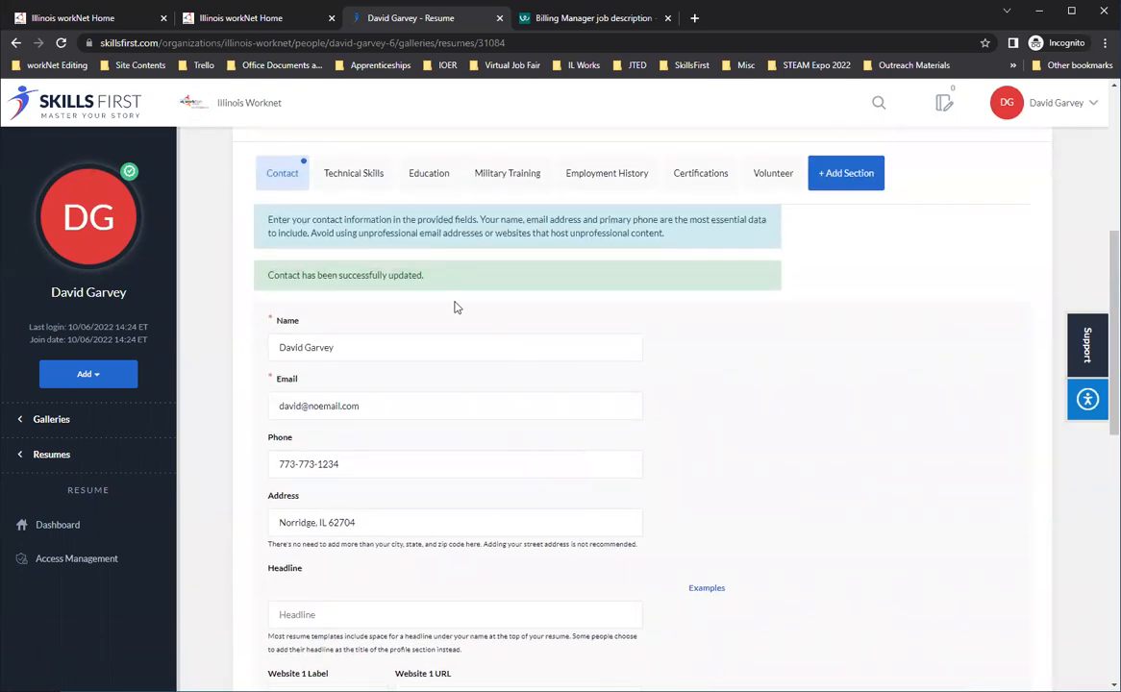
click(349, 181)
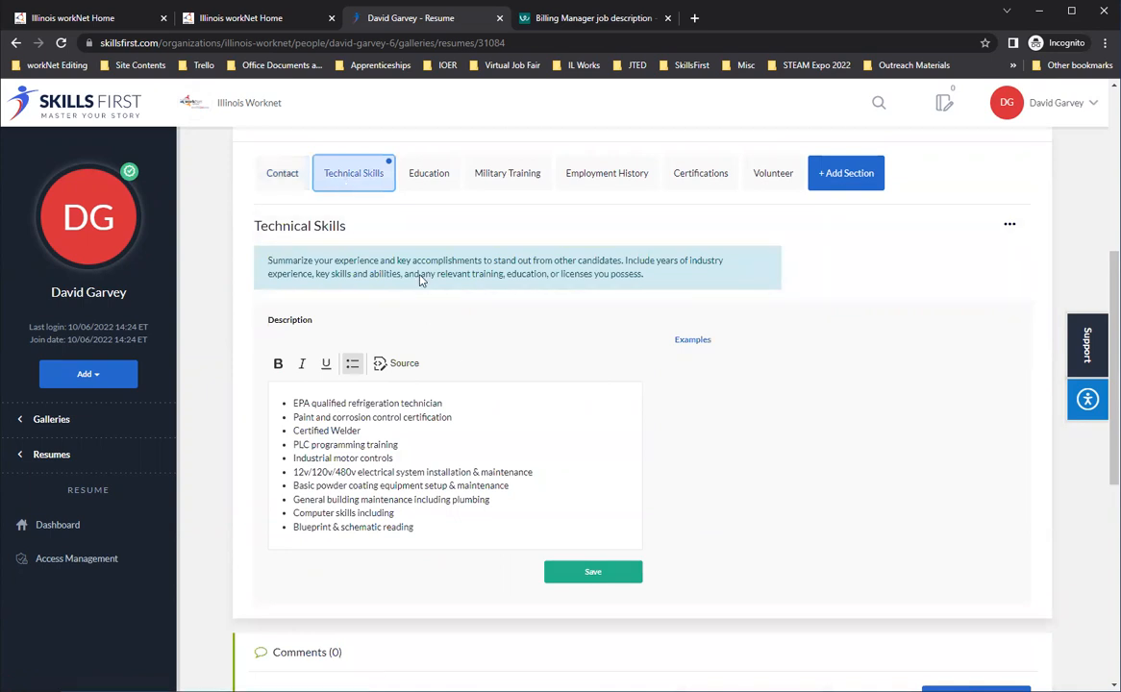
drag(294, 404, 487, 445)
key(BackSpace)
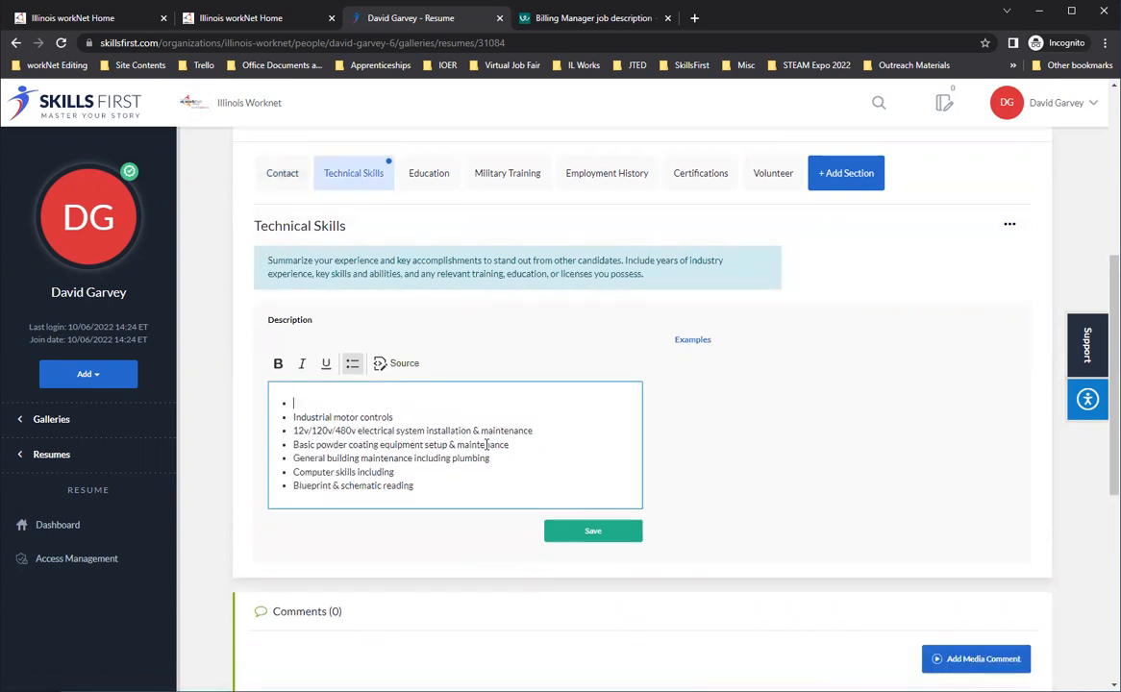
key(BackSpace)
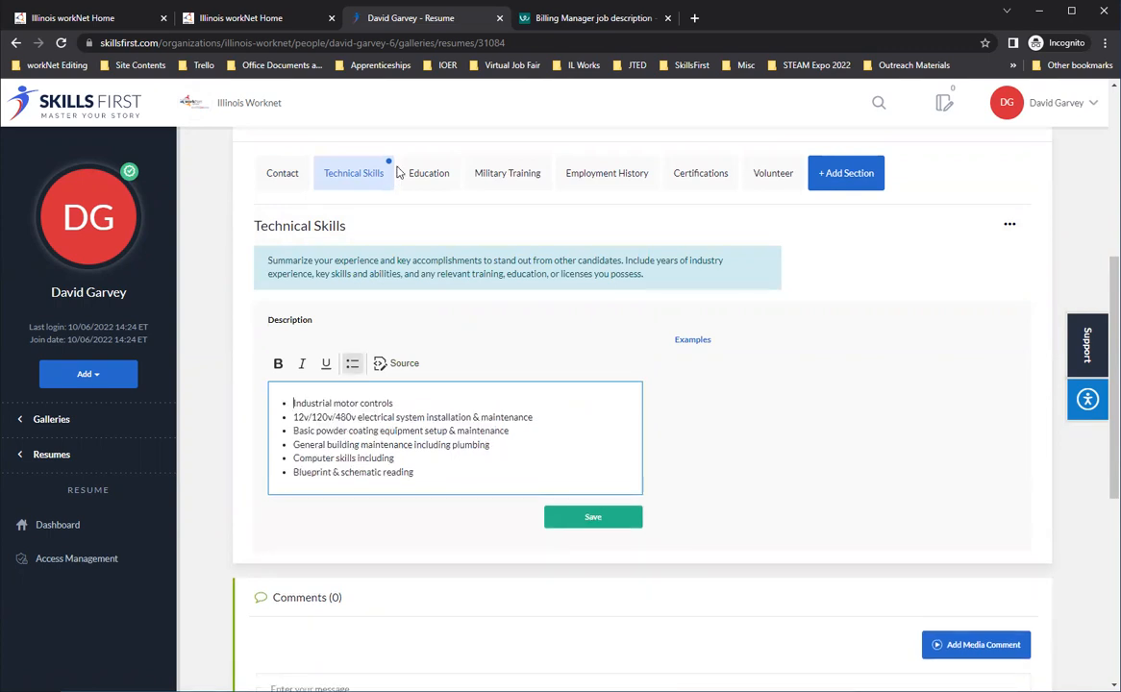
Look at the Education section, and delete the entire Military Training section from the resume
click(423, 181)
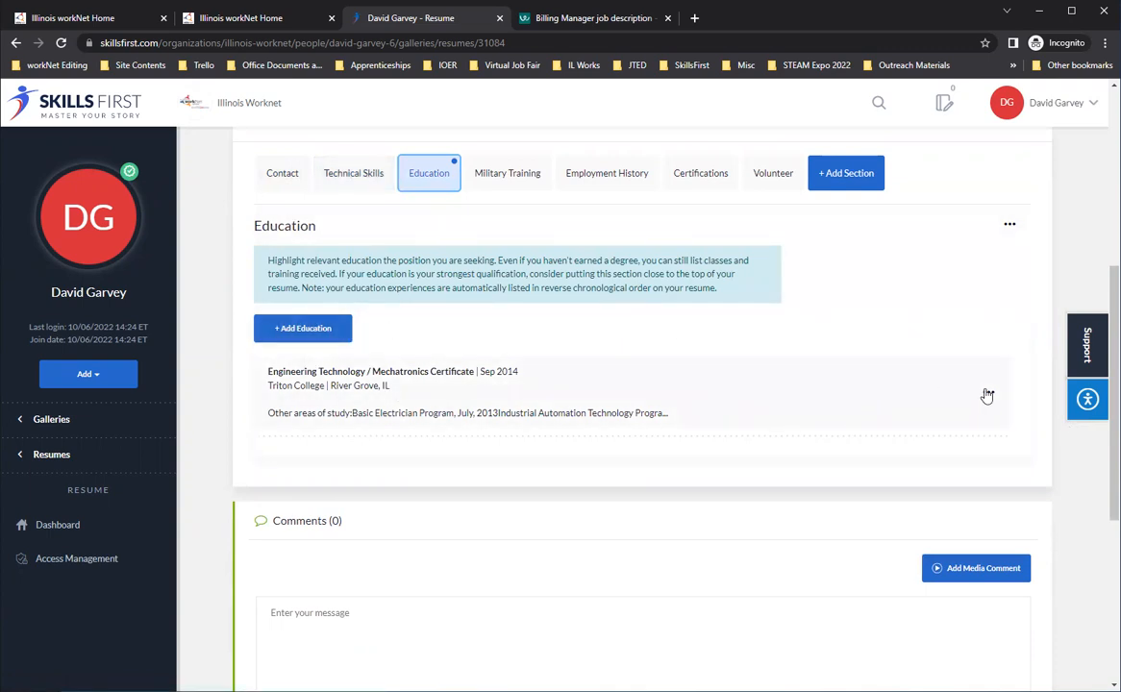
click(524, 185)
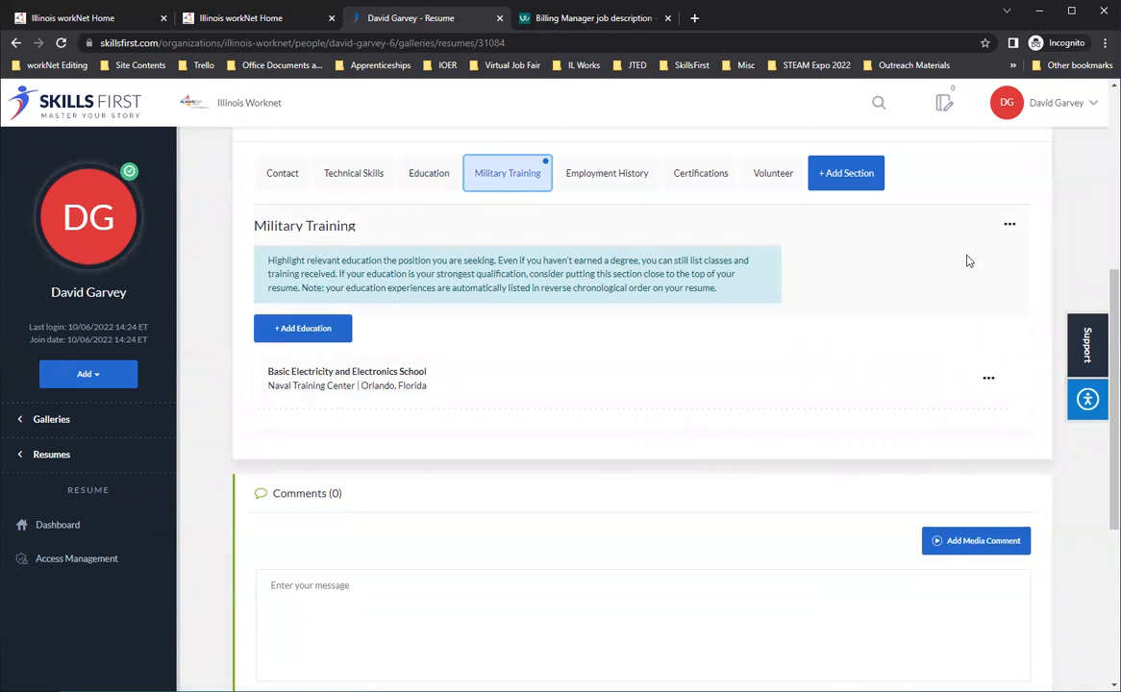
click(1008, 226)
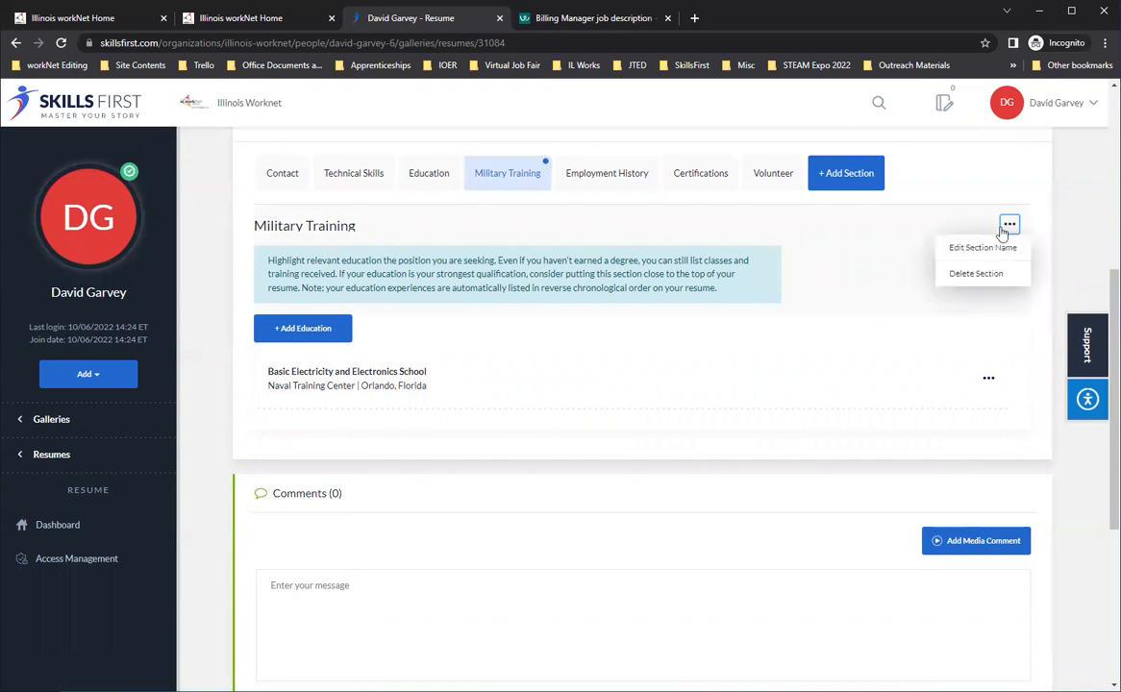
click(976, 275)
click(615, 270)
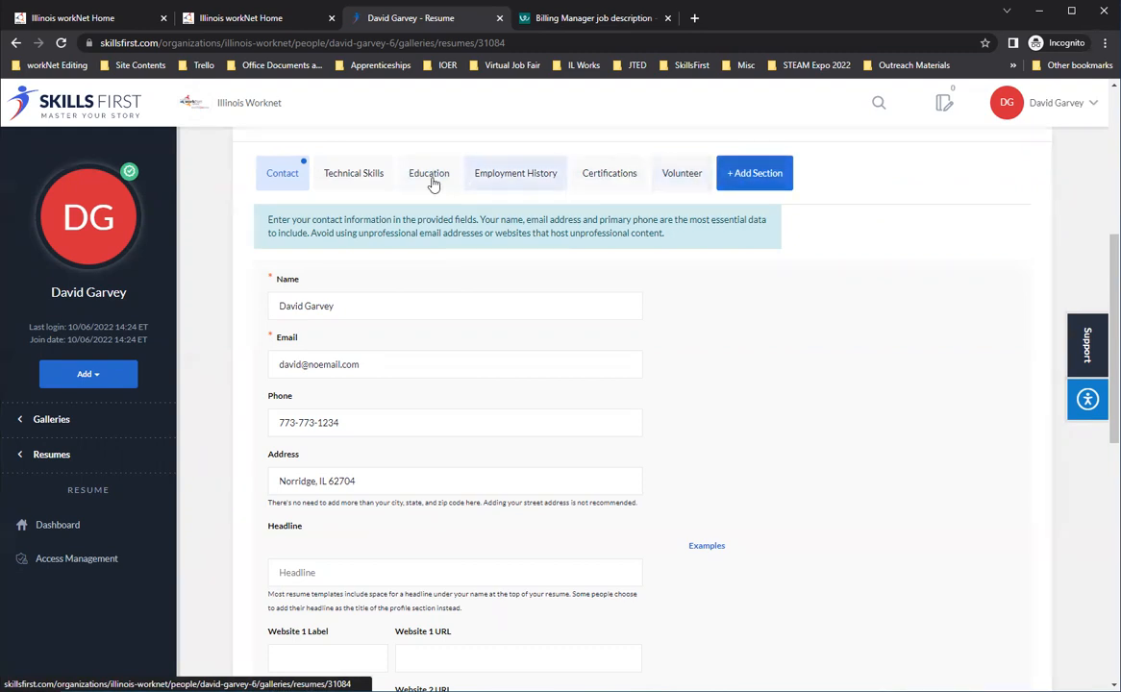
Add a Custom section named "Accomplishments" to the resume and save it
click(752, 183)
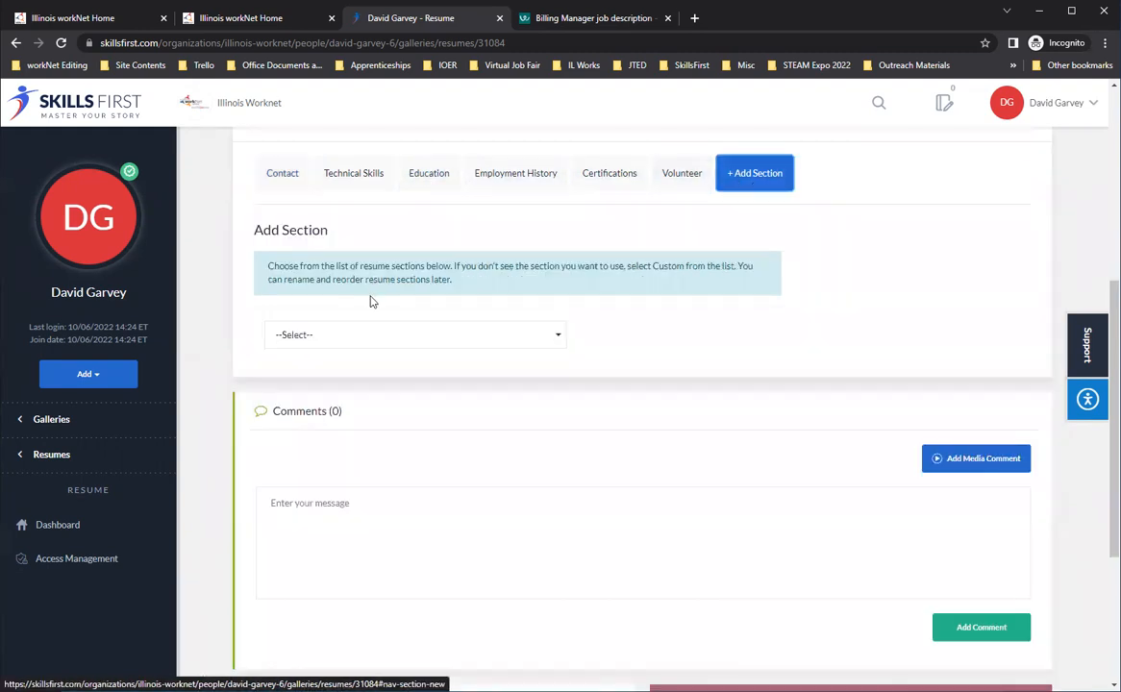
click(377, 332)
scroll(471, 391, down, 5)
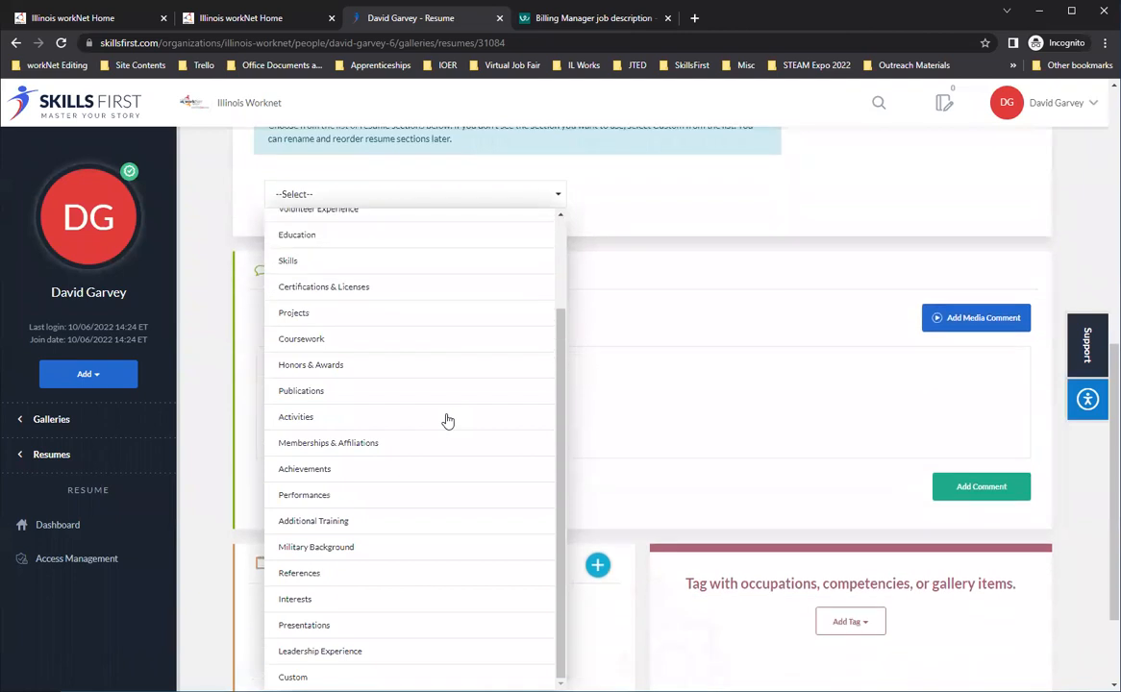
scroll(395, 348, up, 1)
scroll(395, 363, down, 1)
click(292, 676)
scroll(260, 448, up, 3)
click(421, 389)
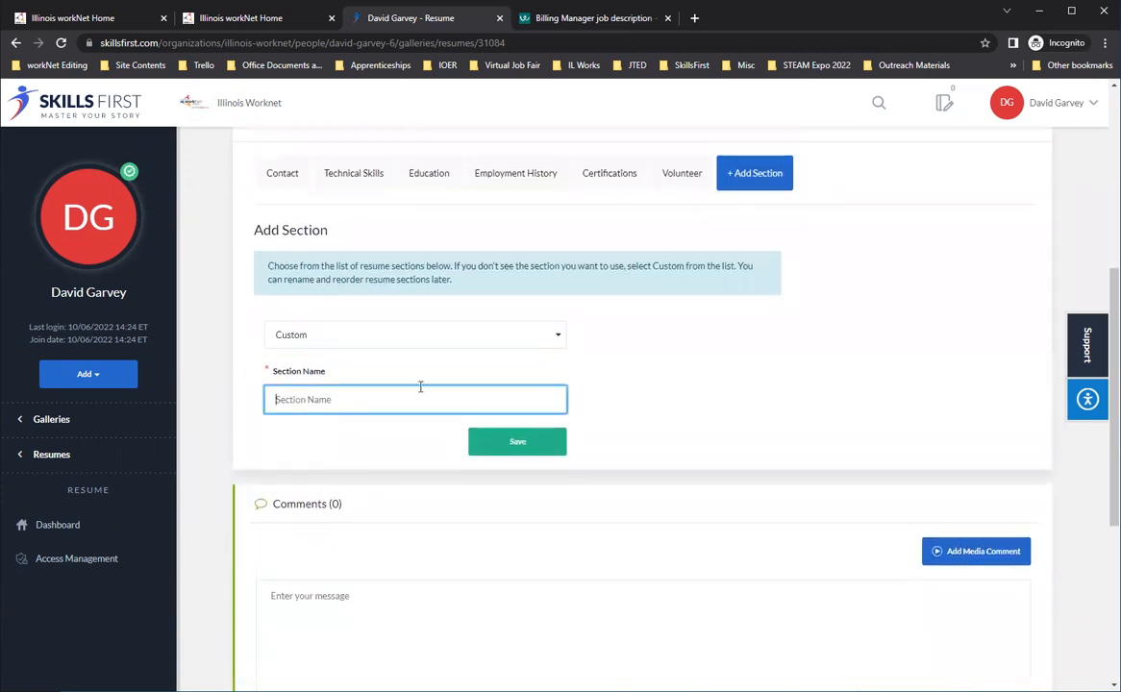
text(Accomplishments)
click(539, 450)
Enter "This is my accomplishments section." as the Accomplishments section's description and save it
click(378, 395)
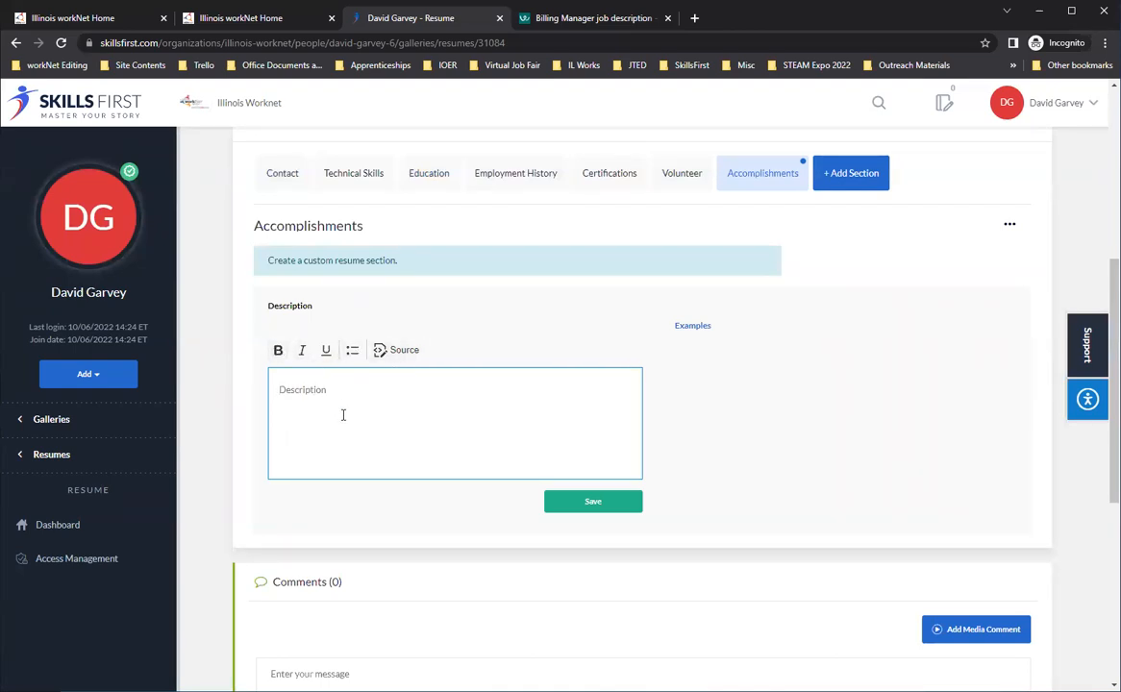
text(This is my accomplishments section.)
click(593, 501)
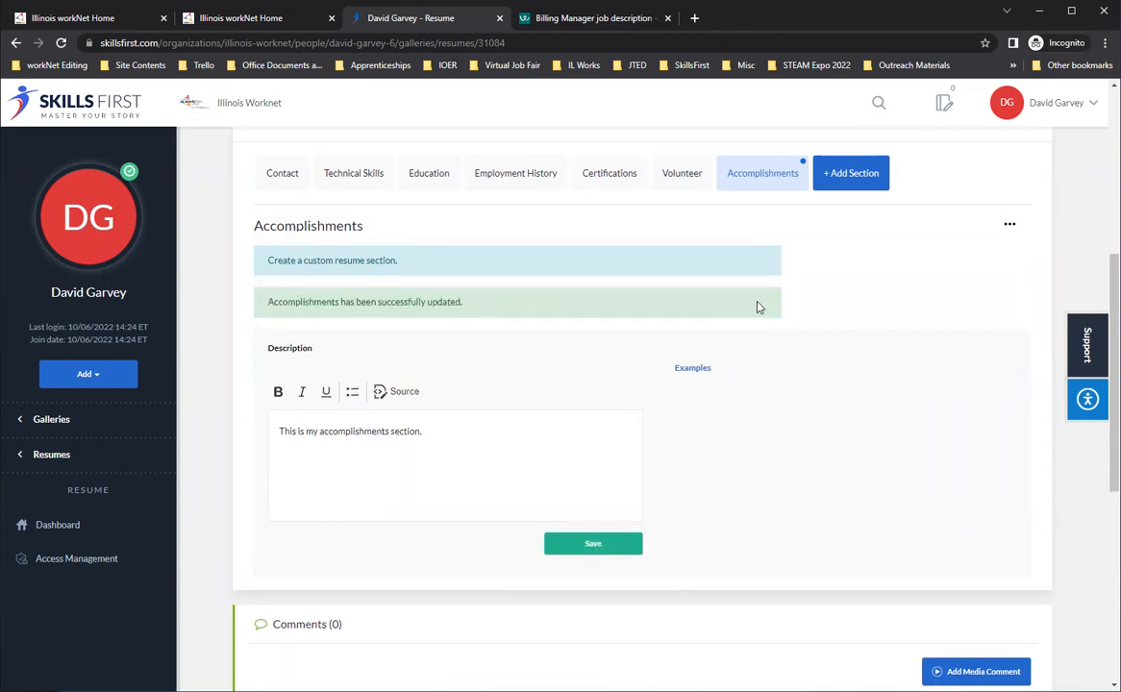
Reorder the resume sections to Employment History, Technical Skills, Accomplishments, Certifications, Education, Volunteer, and finish the reordering
scroll(758, 306, up, 1)
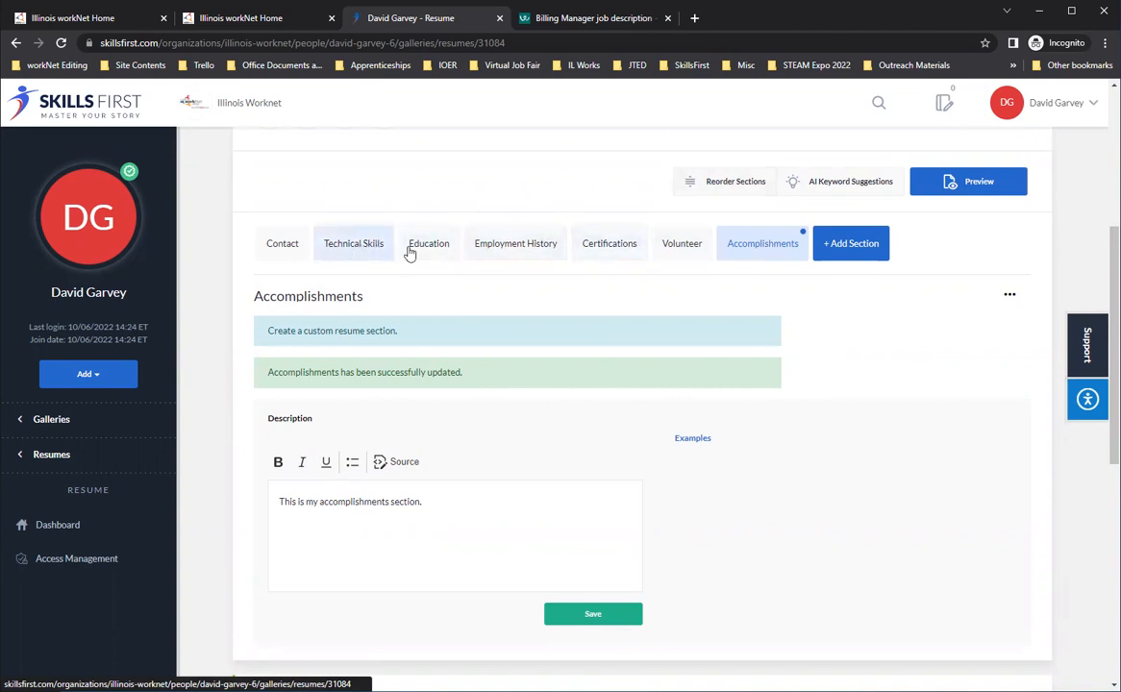
click(701, 188)
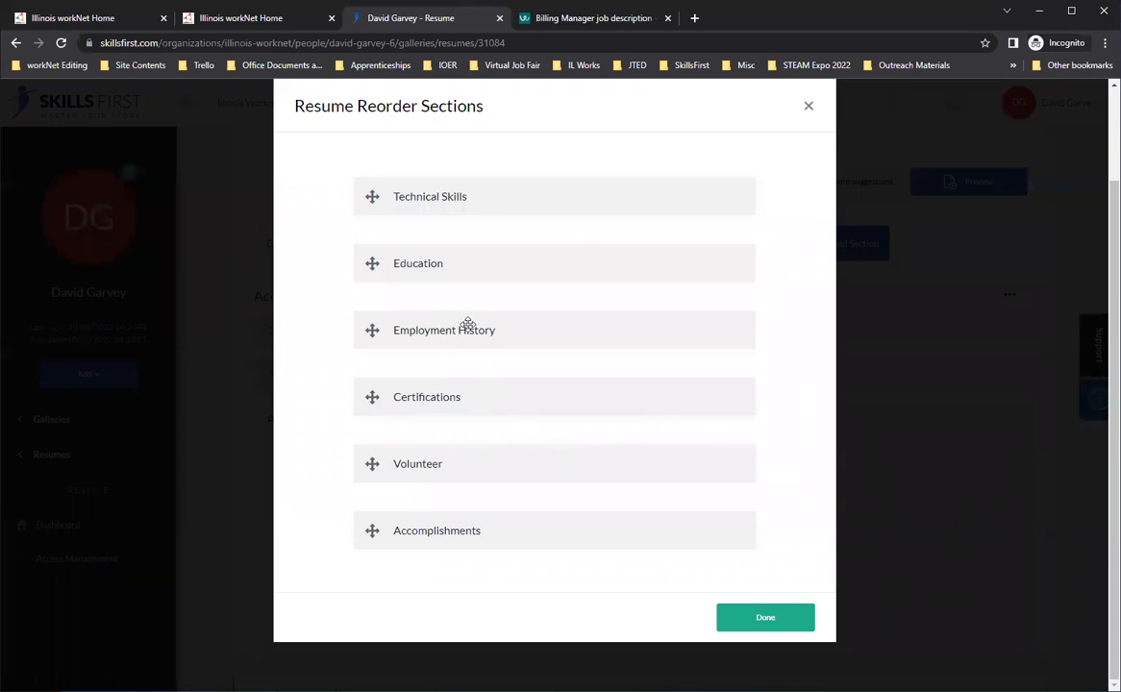
mouse_move(545, 333)
mouse_down()
mouse_move(528, 254)
mouse_move(531, 333)
mouse_up()
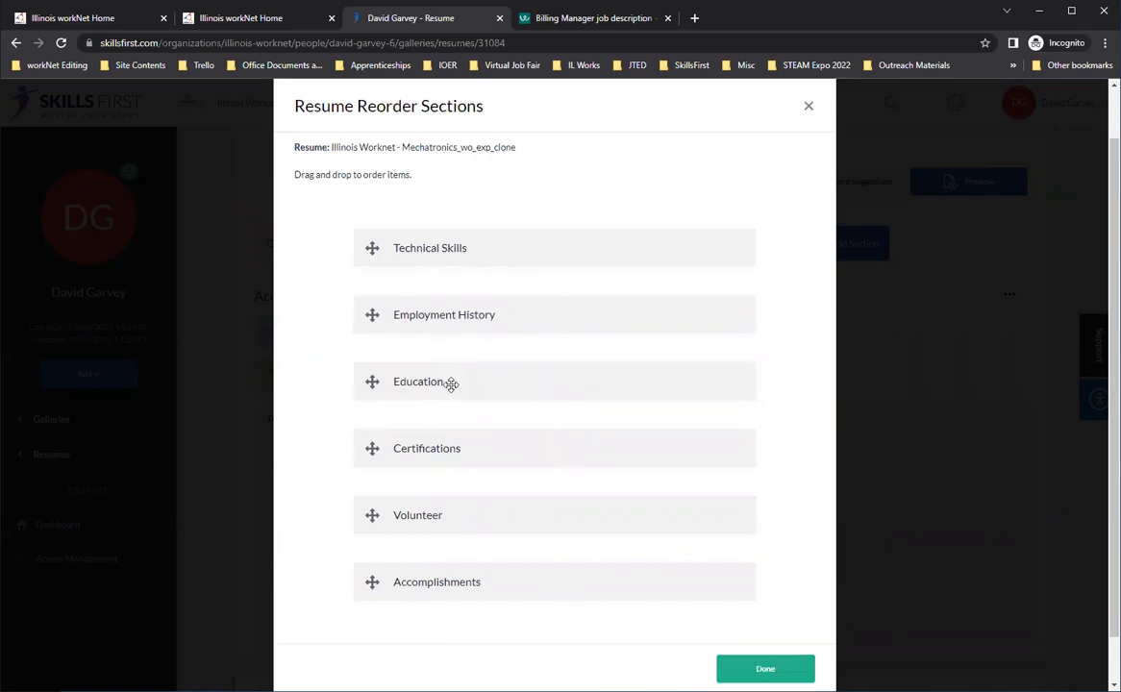
drag(440, 527, 462, 394)
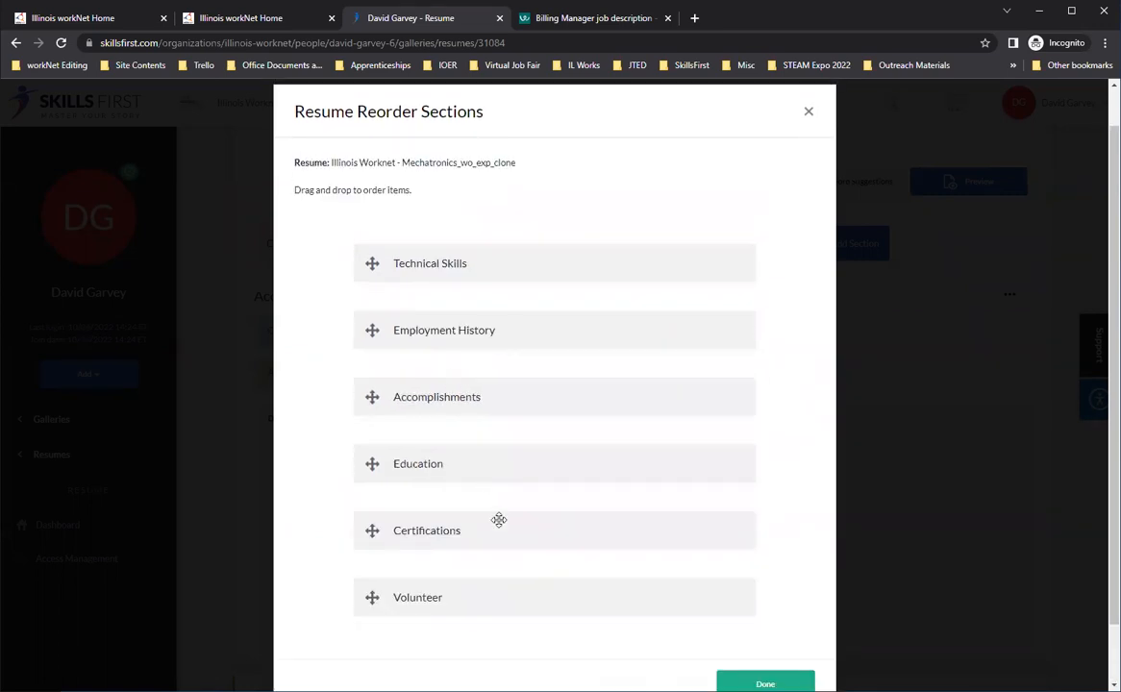
drag(480, 459, 535, 543)
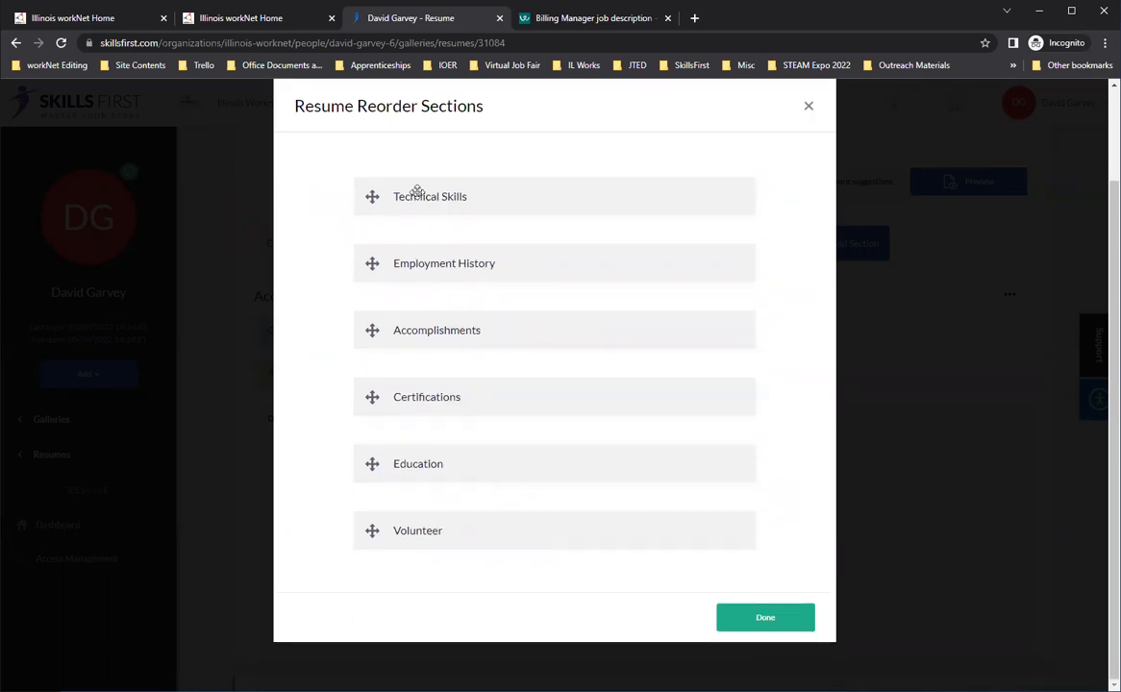
mouse_move(432, 255)
mouse_down()
mouse_move(422, 183)
mouse_move(448, 259)
mouse_up()
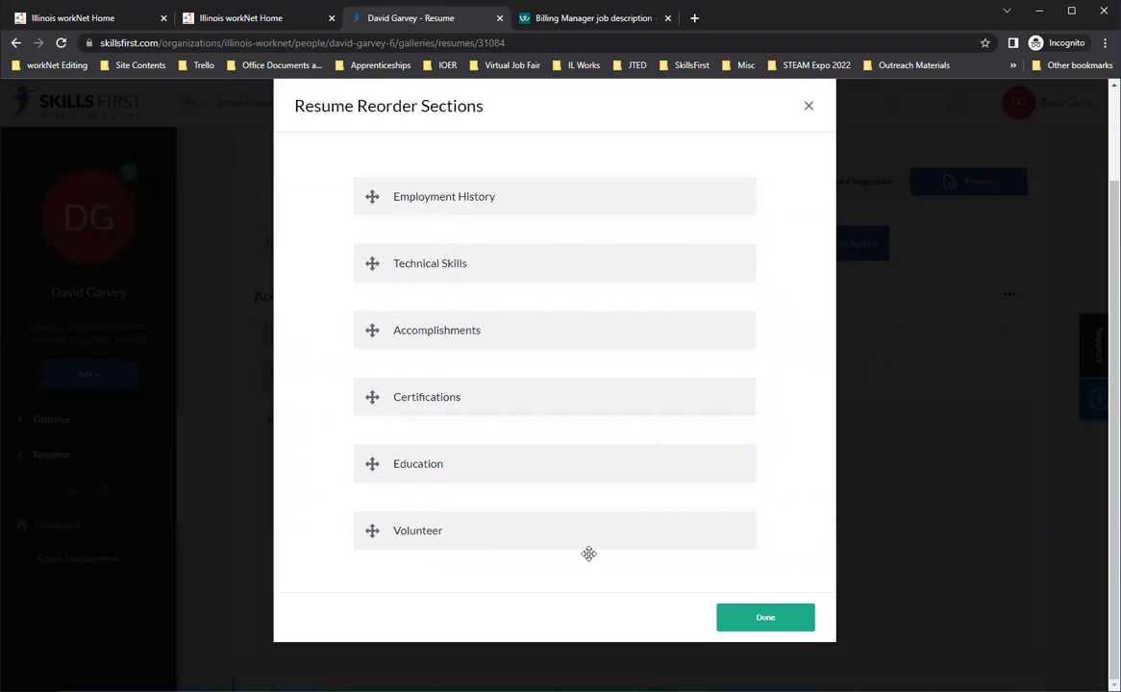
click(789, 621)
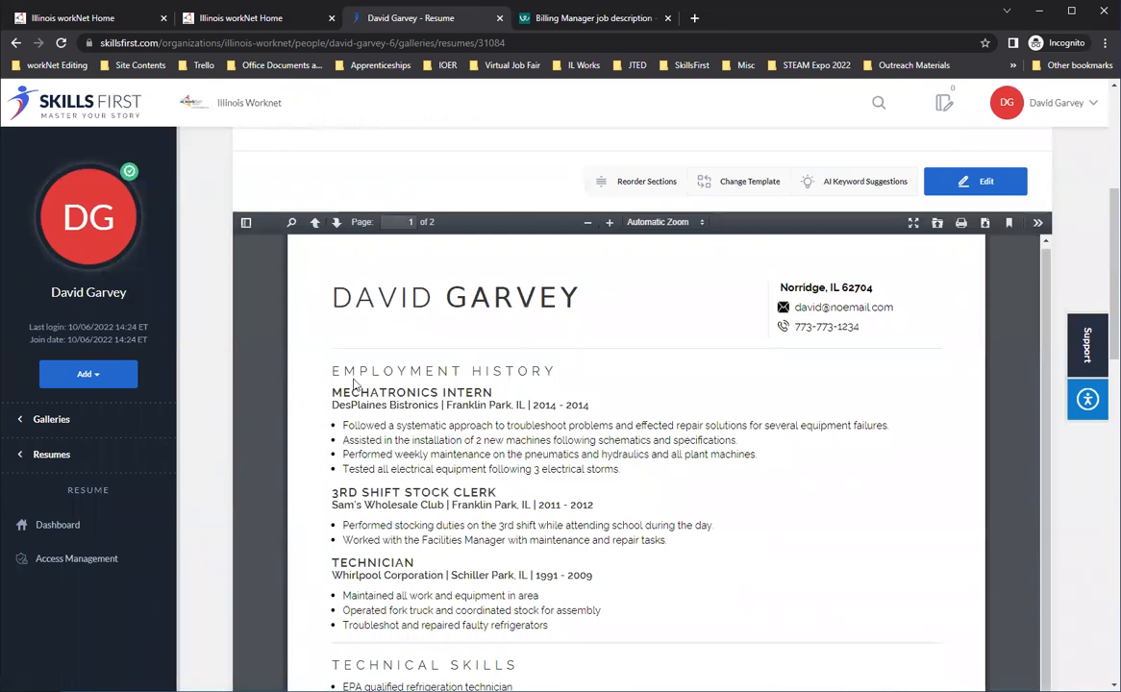
Look through both pages of the resume preview to check the section order
scroll(293, 545, down, 1)
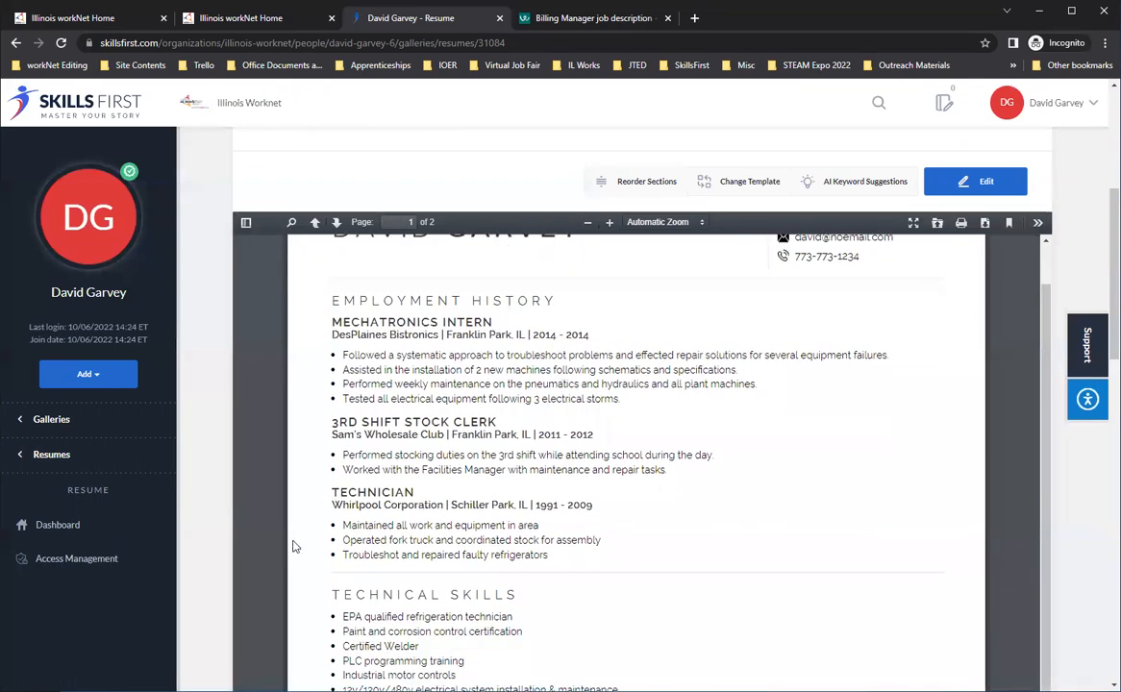
scroll(532, 517, down, 10)
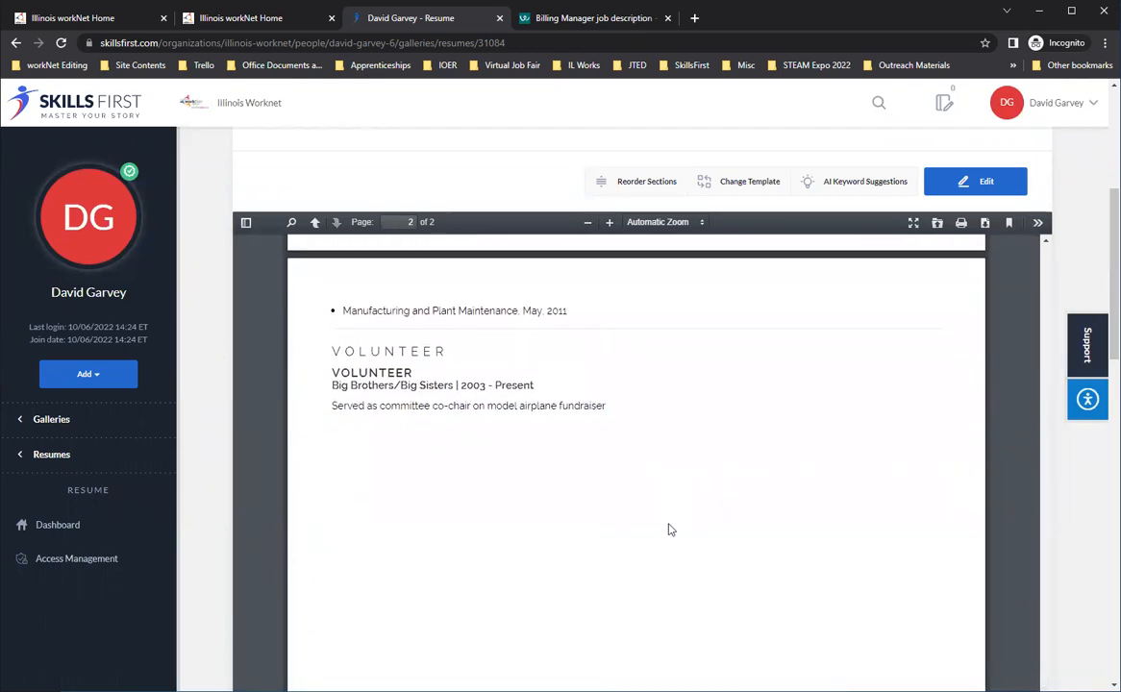
scroll(663, 529, up, 4)
scroll(663, 529, up, 1)
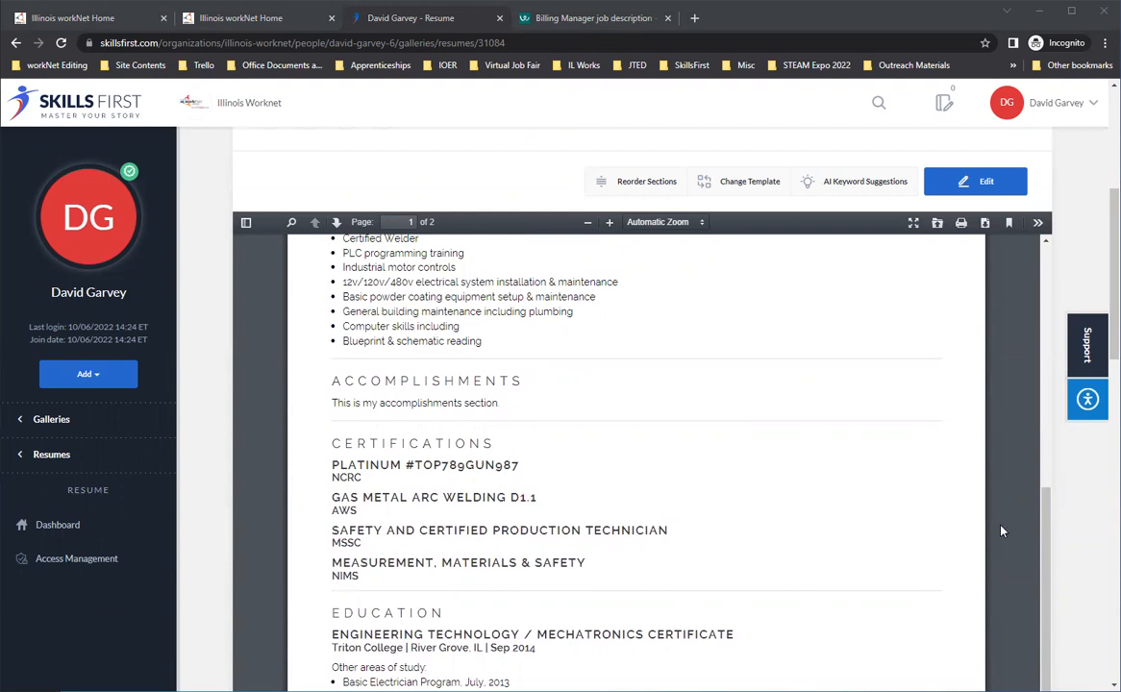
scroll(913, 477, up, 4)
scroll(1048, 562, up, 2)
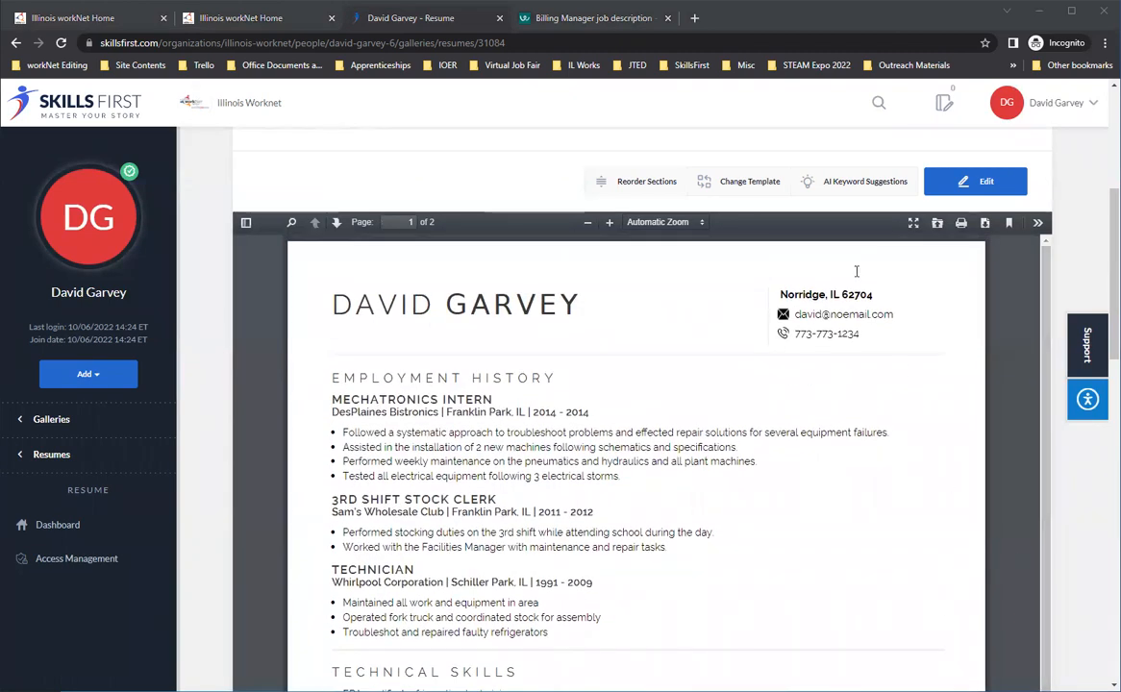
Change the resume's template to Eisenhower and look over the restyled preview
click(741, 189)
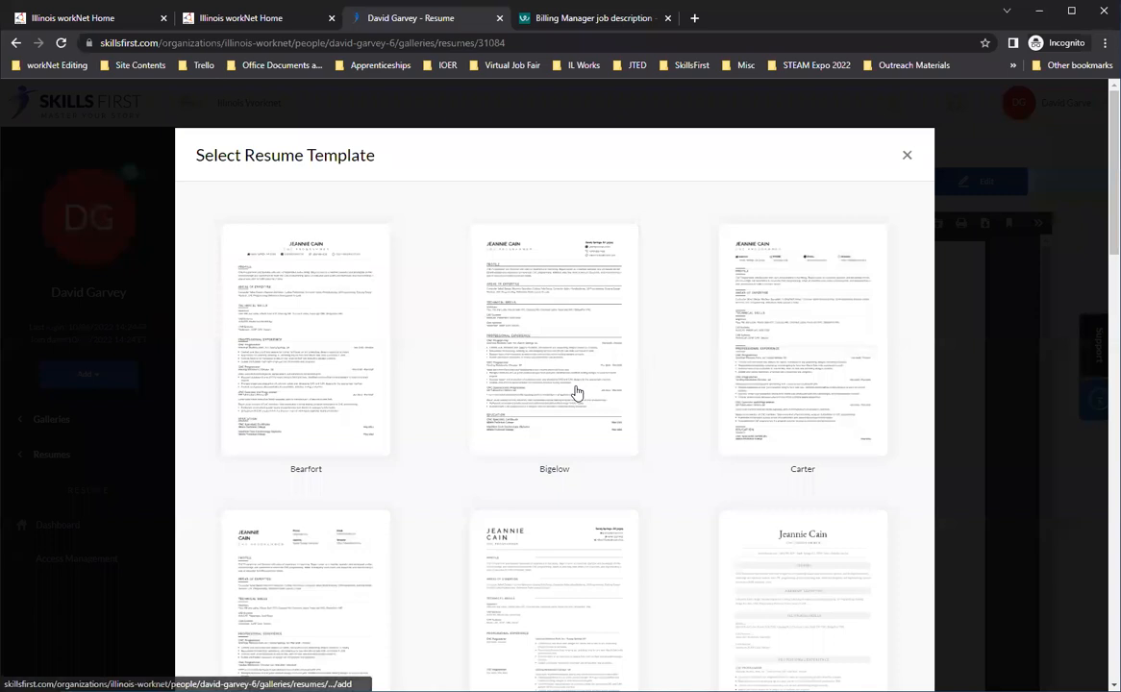
scroll(865, 375, down, 2)
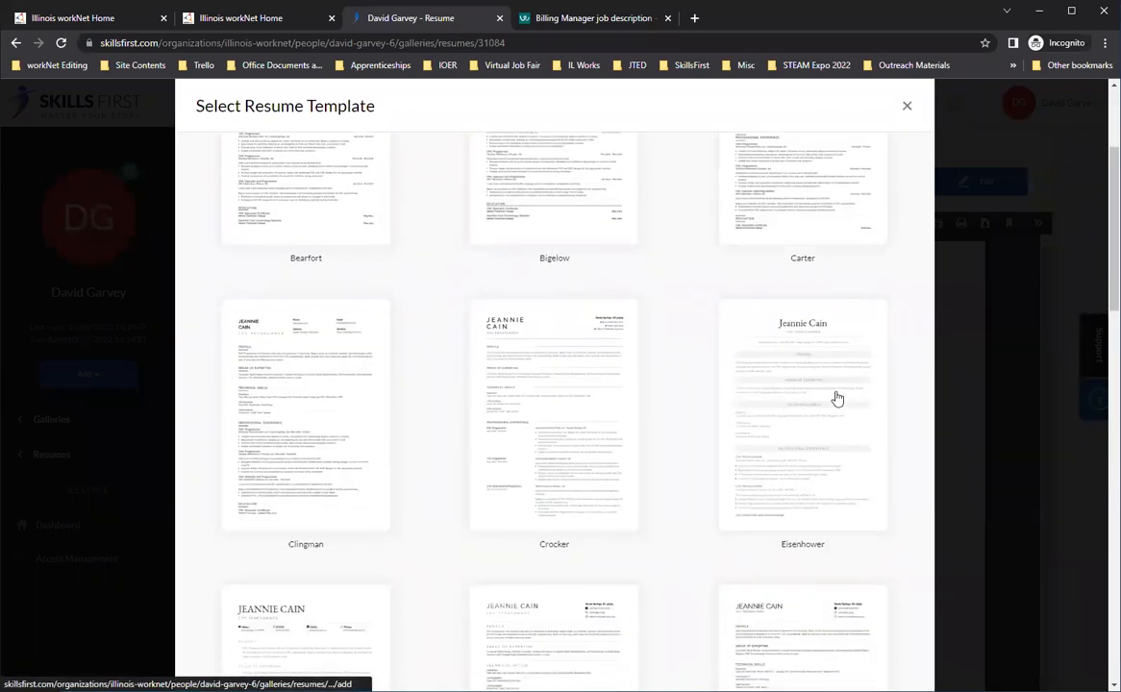
click(836, 395)
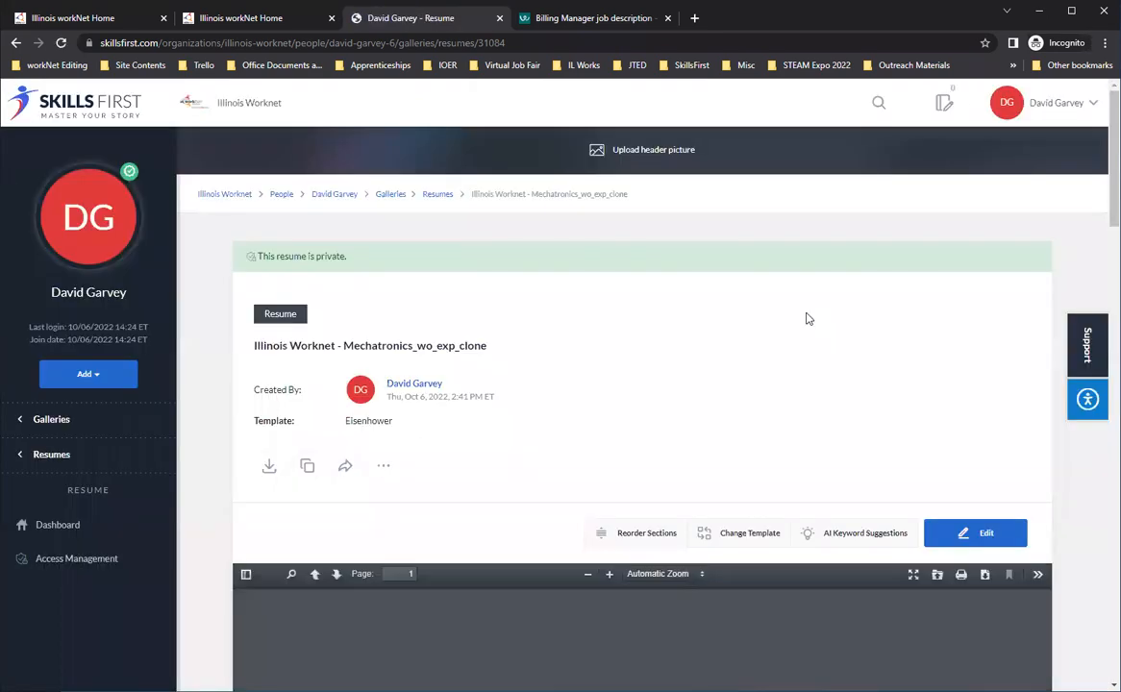
scroll(806, 321, down, 2)
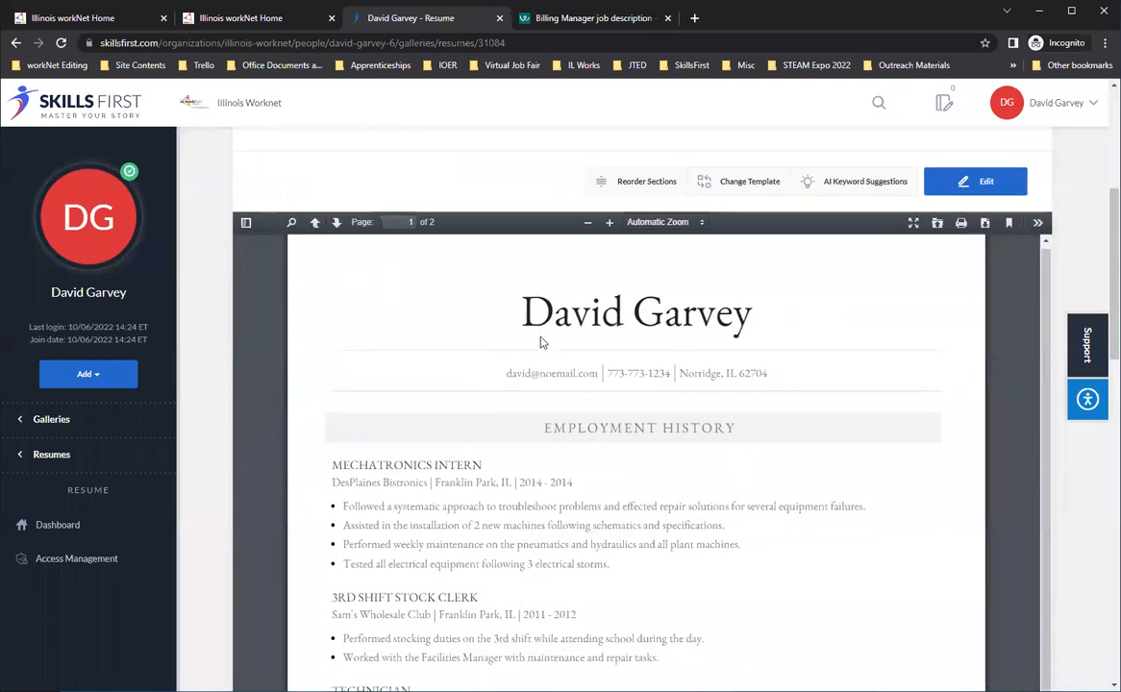
scroll(481, 350, down, 3)
scroll(577, 369, down, 3)
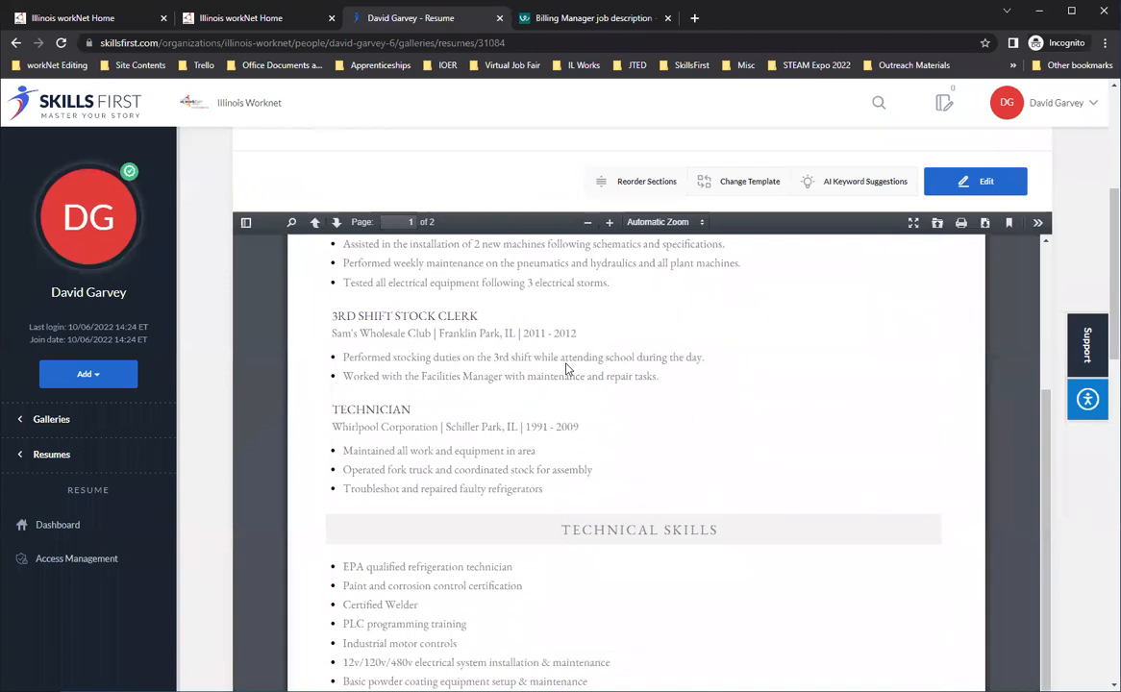
scroll(708, 470, up, 7)
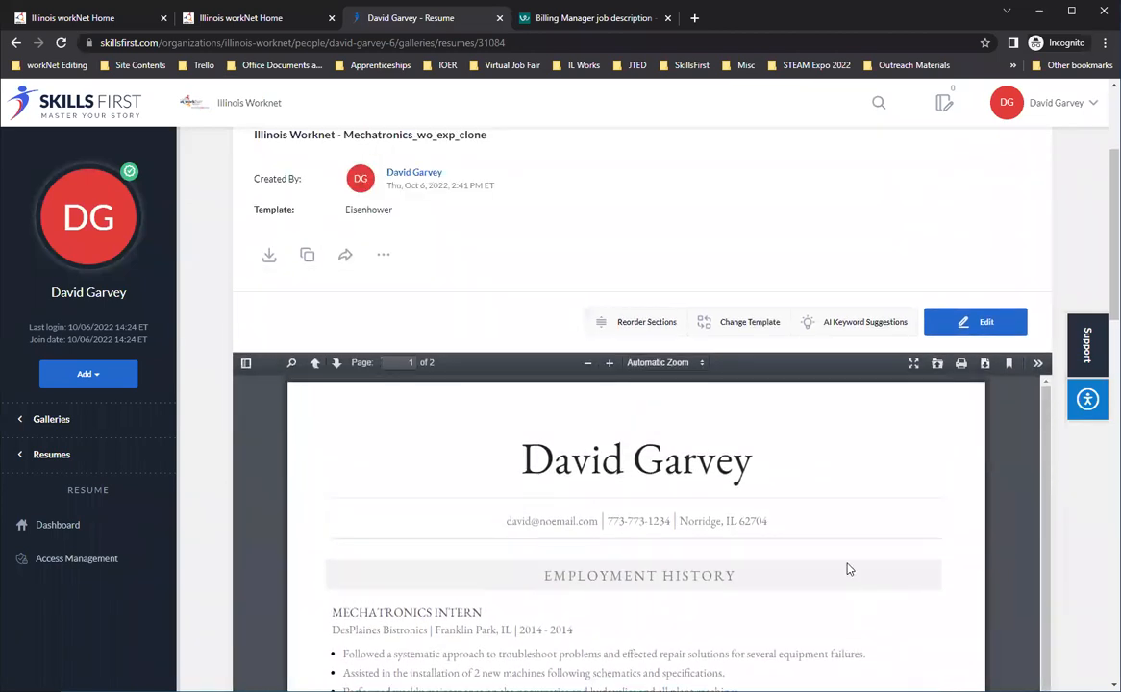
Paste the copied Billing Manager job description into AI Keyword Suggestions and get keyword suggestions for the resume
click(854, 328)
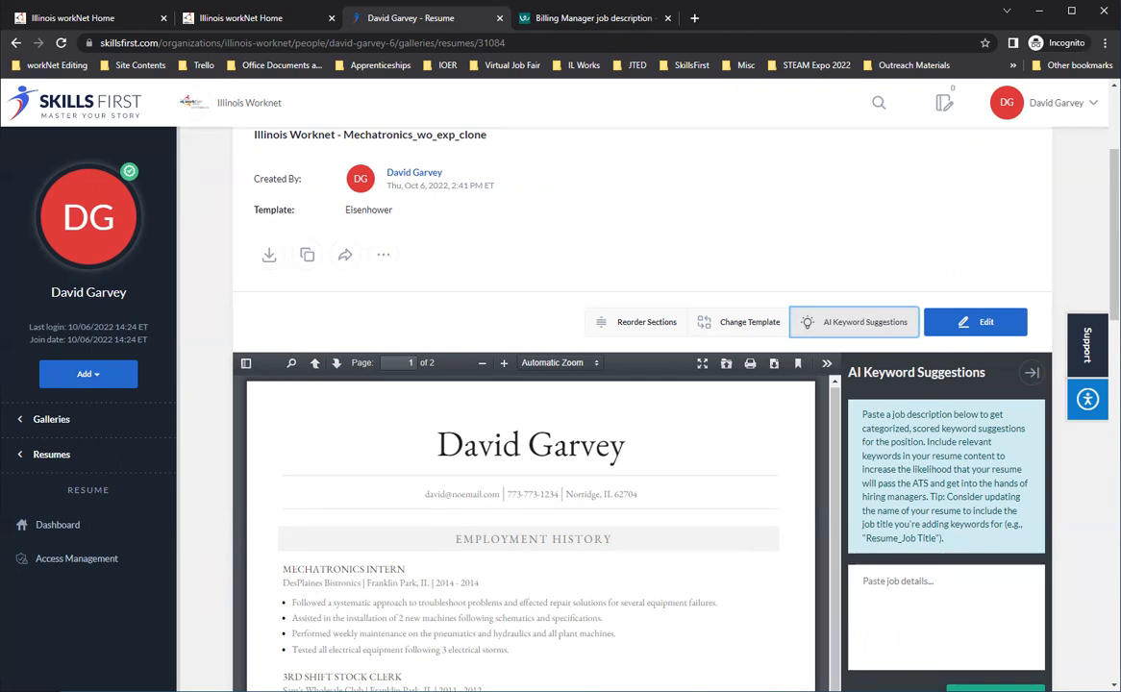
click(1000, 627)
scroll(997, 623, down, 2)
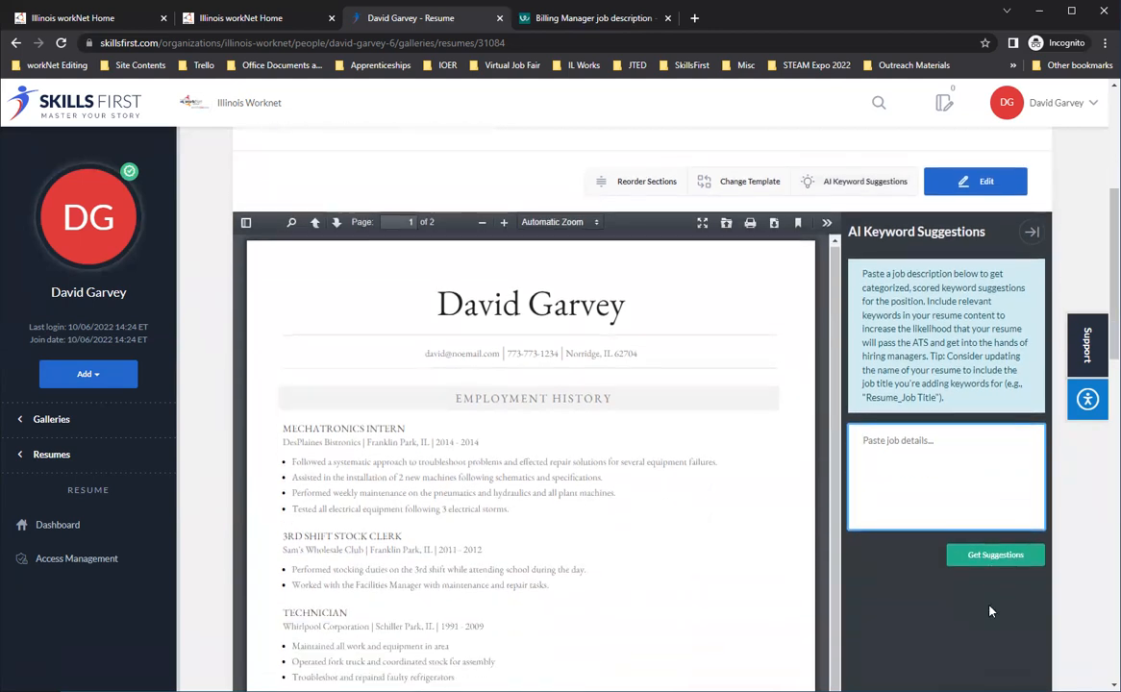
scroll(990, 612, down, 1)
key(ctrl+v)
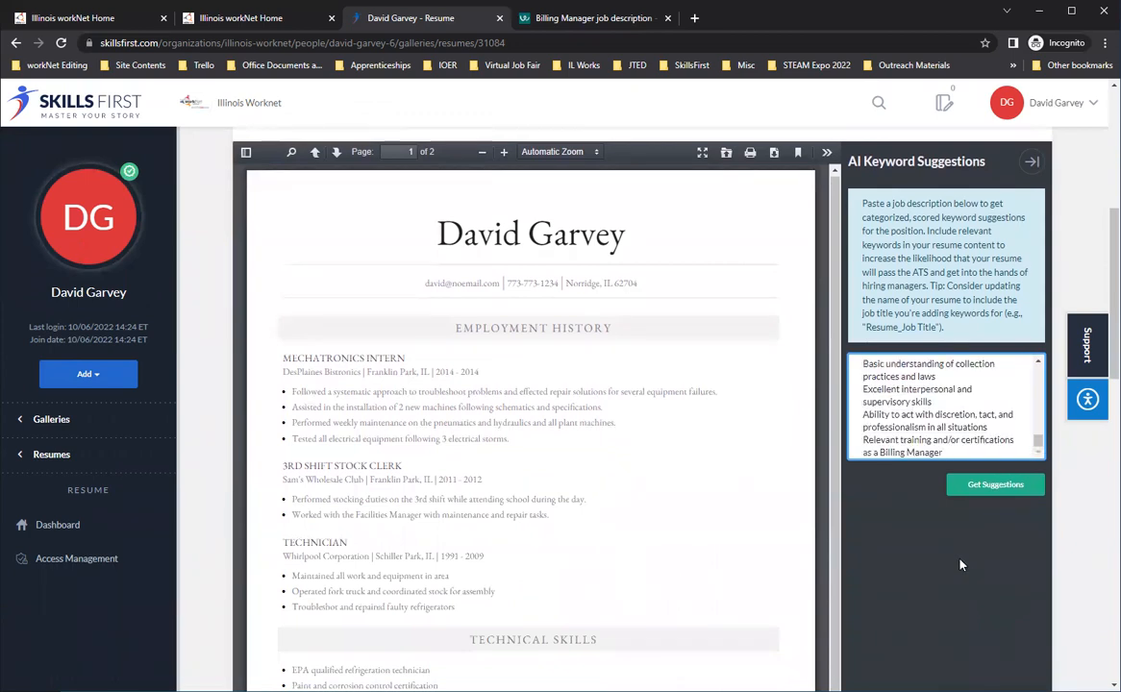
scroll(879, 399, up, 10)
scroll(879, 400, up, 2)
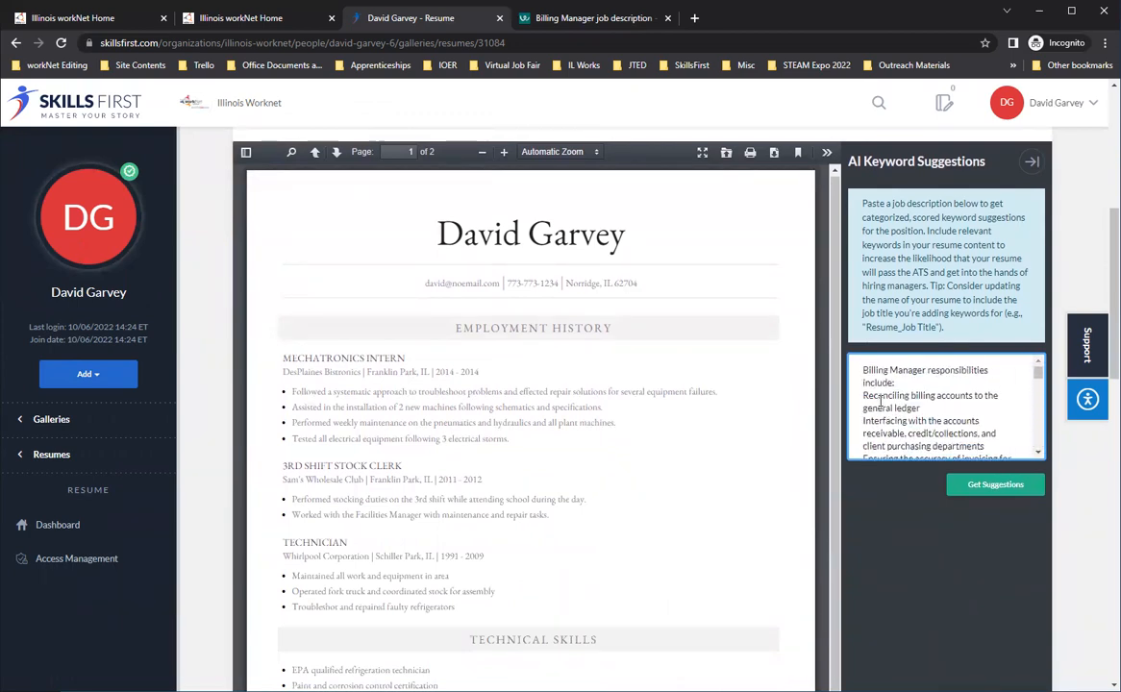
click(981, 487)
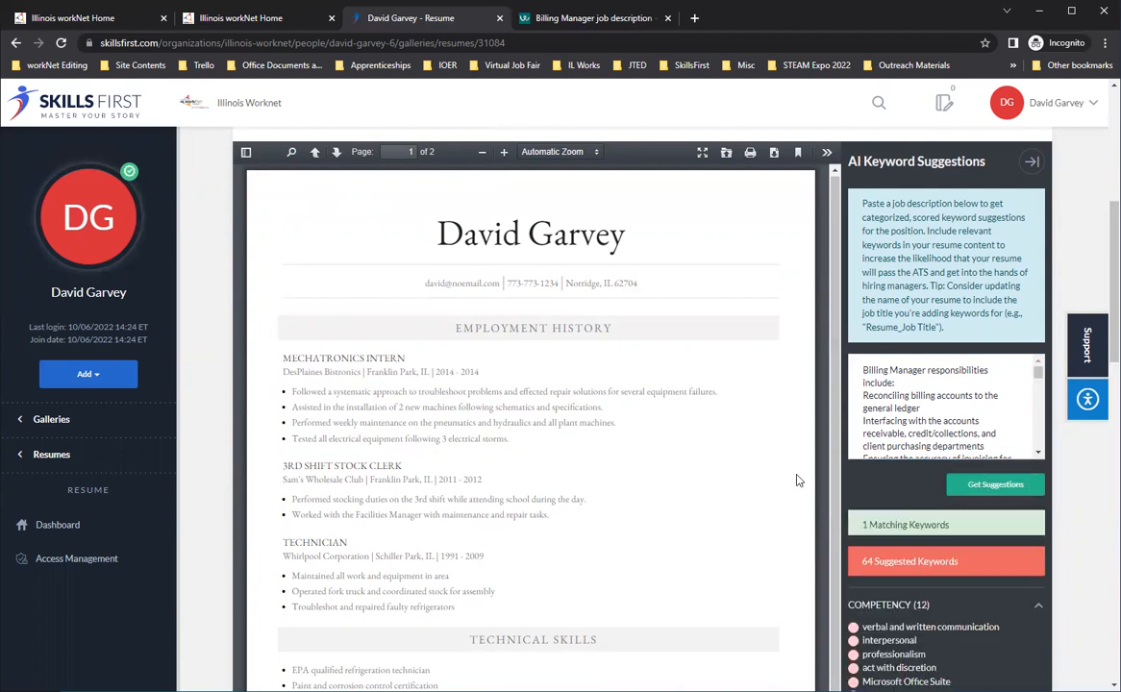
Examine the suggested keywords under Competency, Action Verbs, Job Interactions and Job Tasks, and the matching keyword marked in the resume
scroll(862, 500, down, 2)
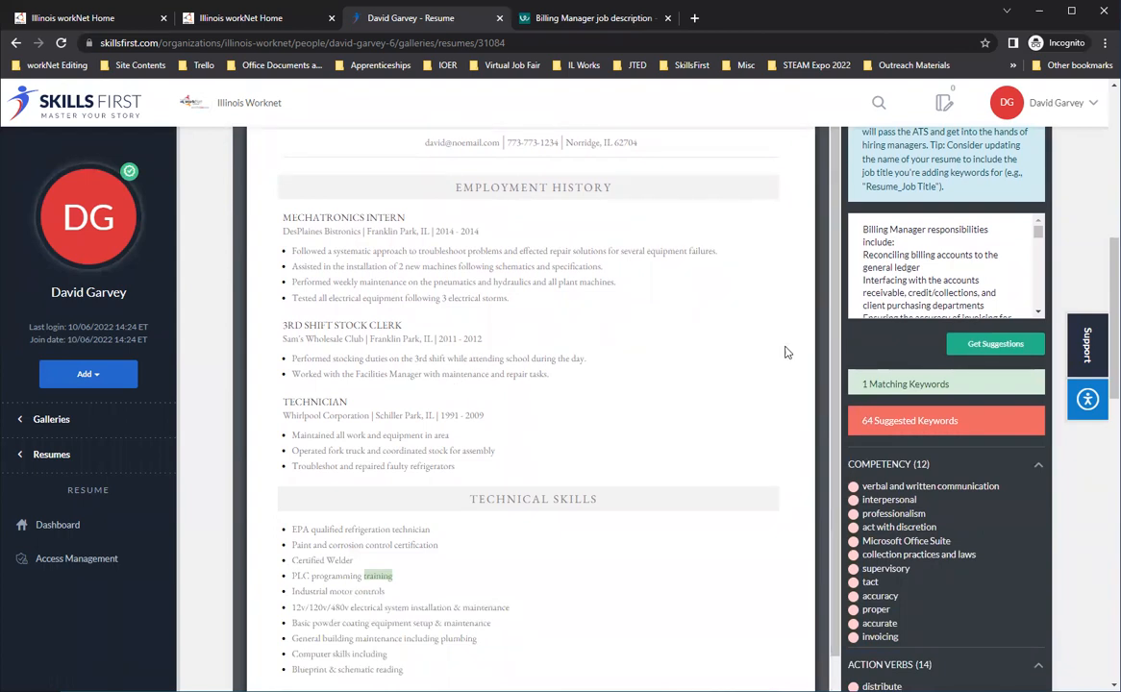
scroll(861, 438, down, 1)
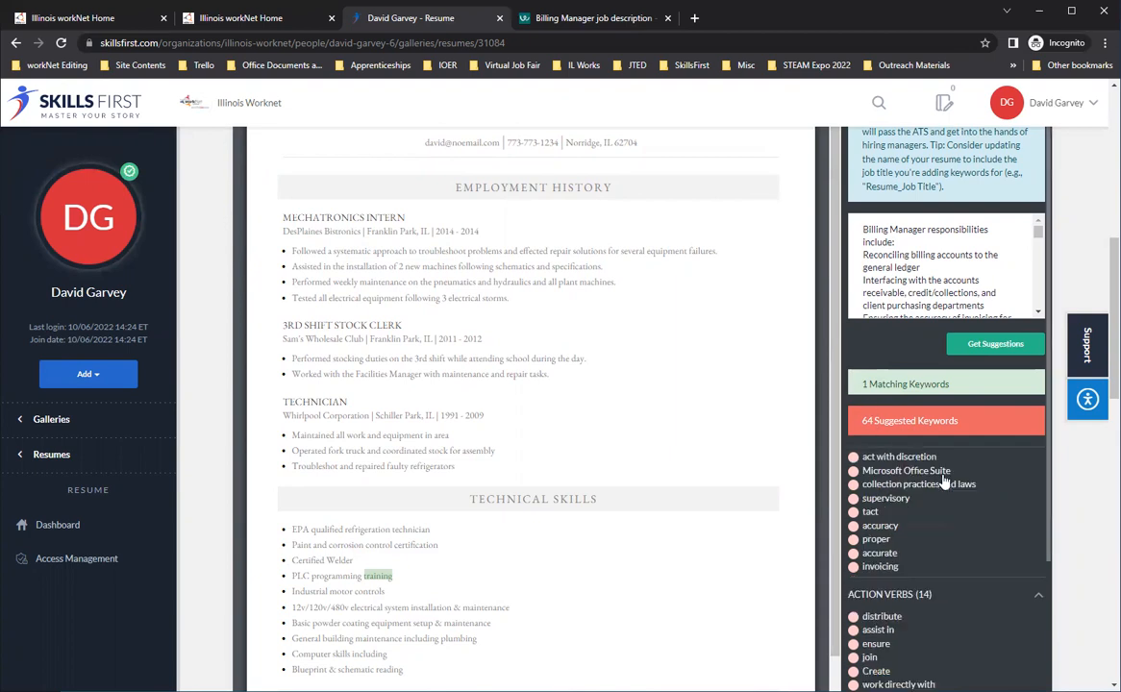
scroll(843, 446, up, 1)
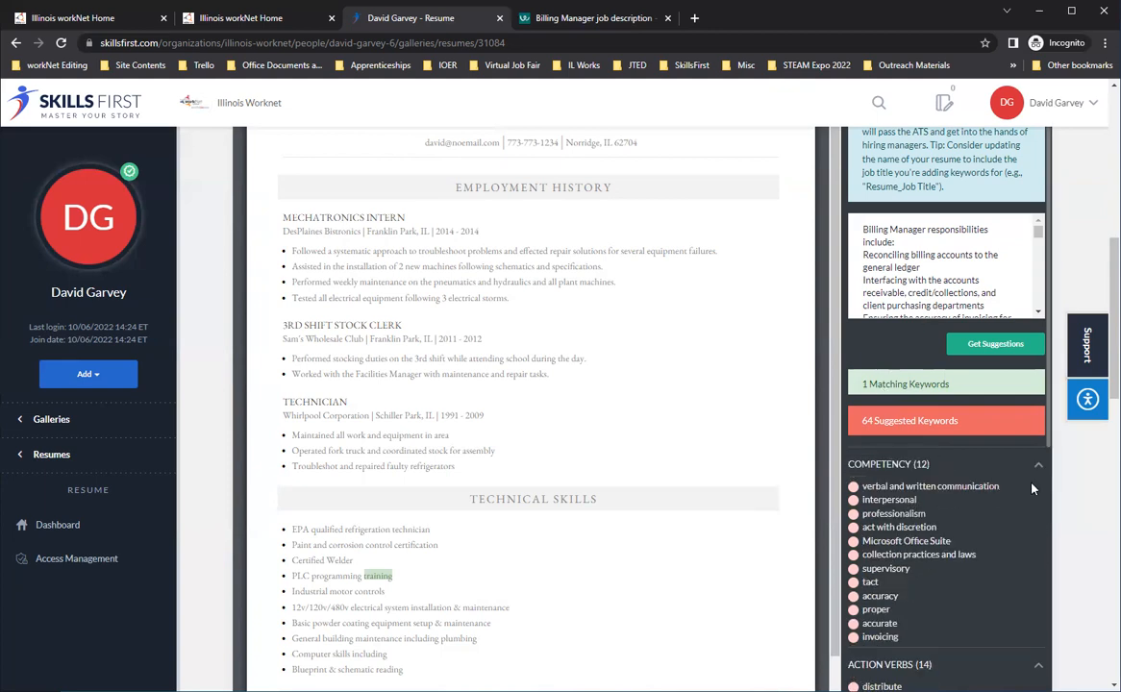
scroll(940, 438, down, 2)
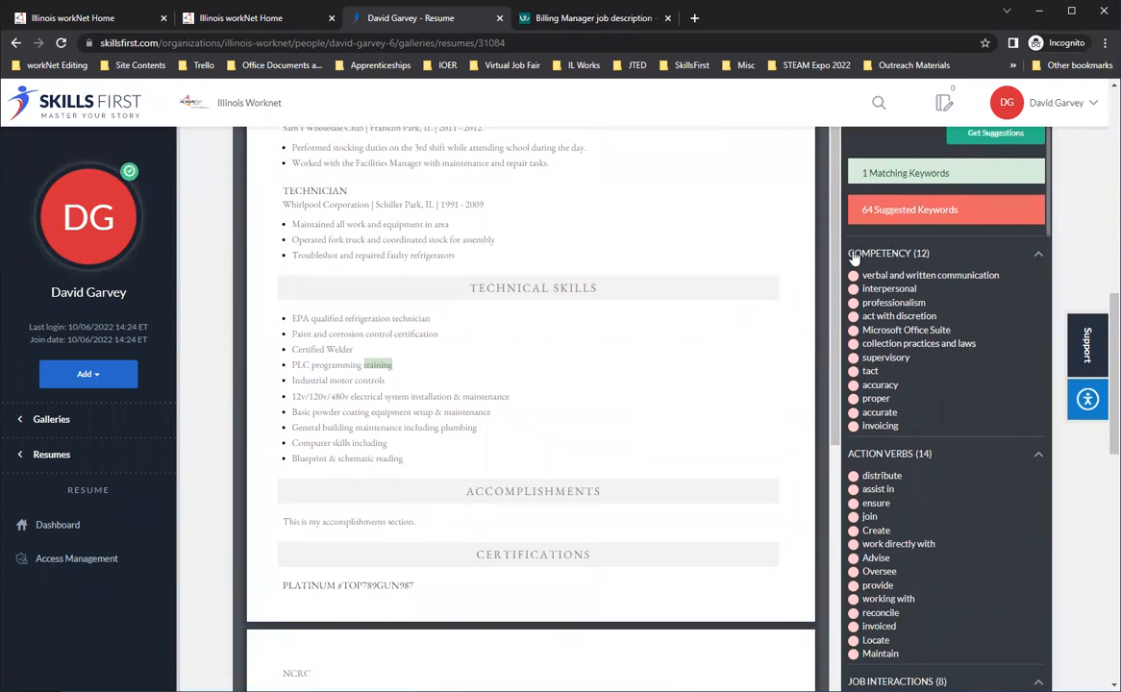
scroll(929, 475, down, 3)
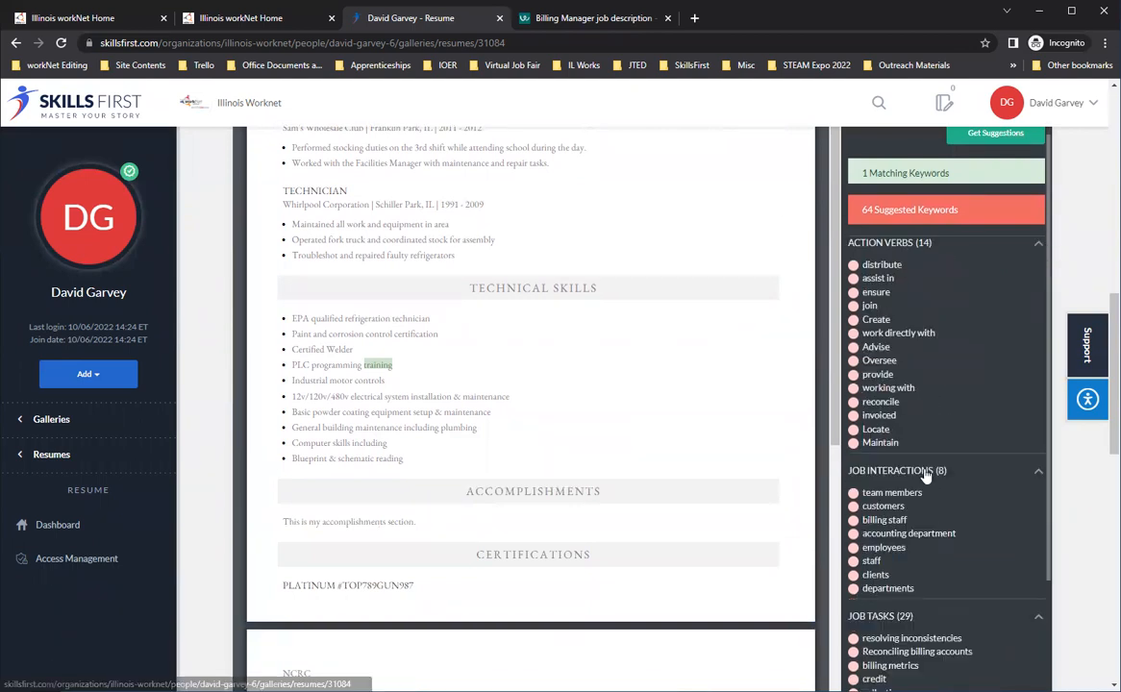
scroll(925, 465, down, 1)
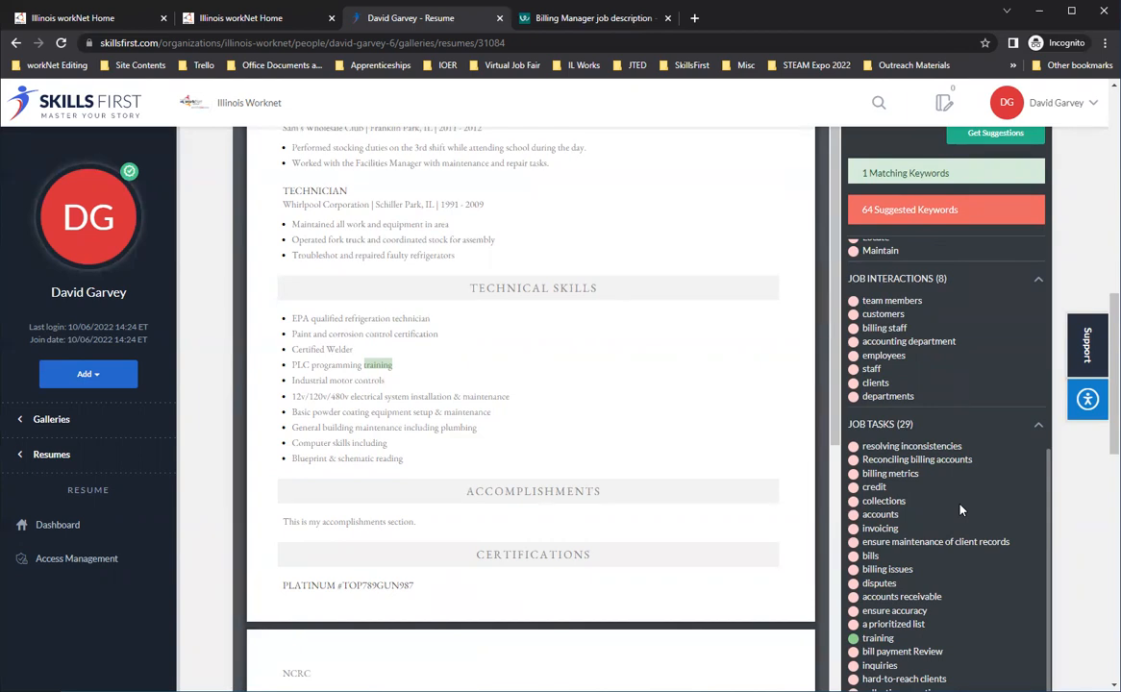
scroll(960, 509, up, 3)
scroll(966, 510, up, 1)
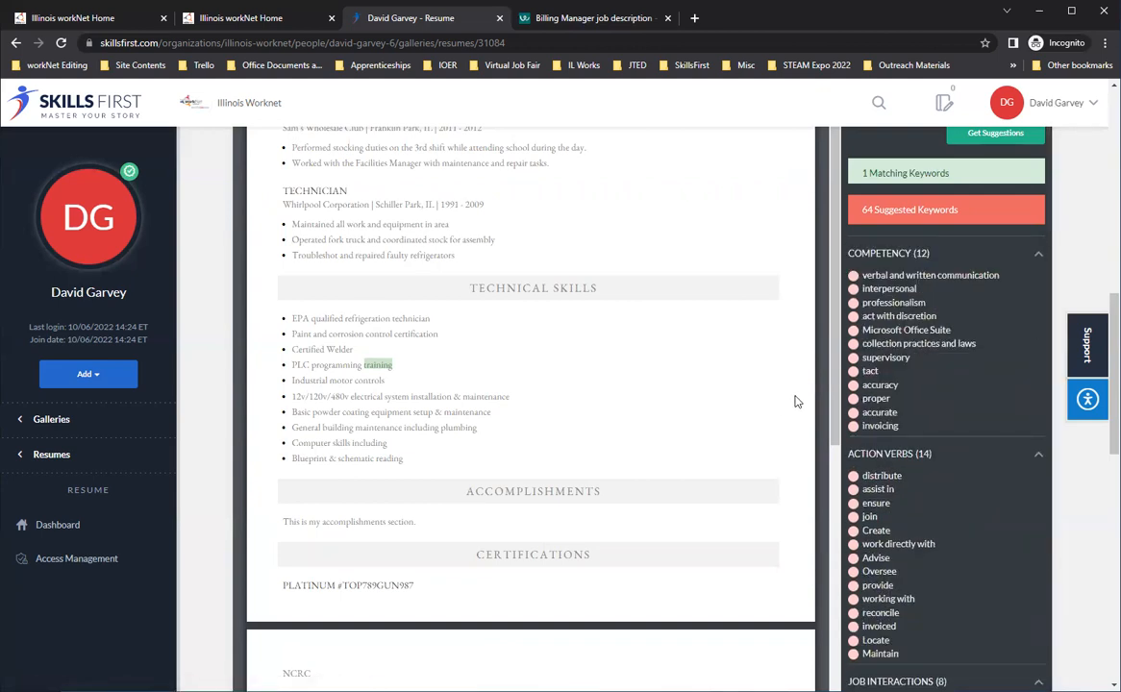
Clone the Mechatronics_wo_exp_clone resume to make a separate copy of it
scroll(796, 402, up, 3)
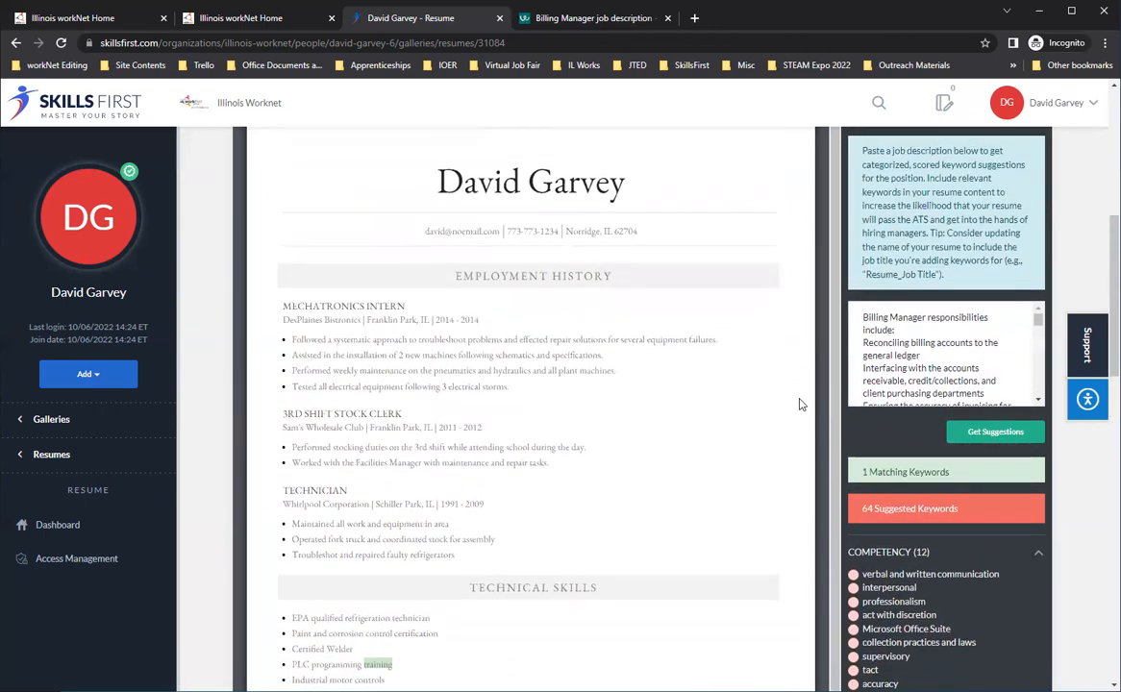
scroll(798, 405, up, 1)
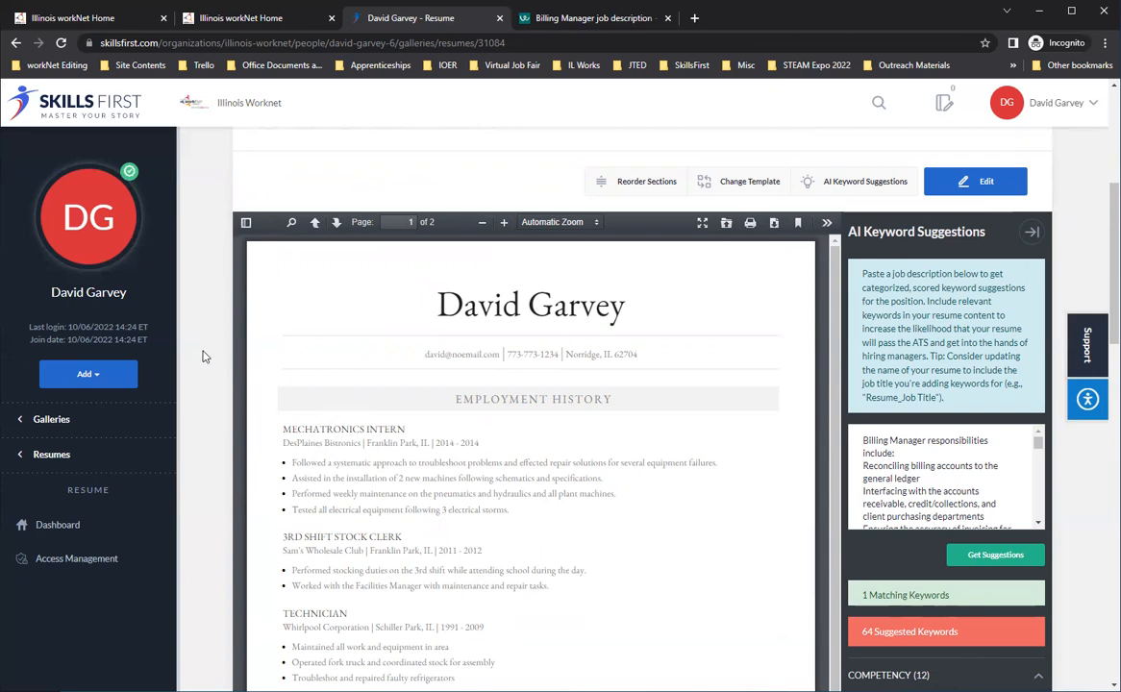
scroll(204, 357, up, 5)
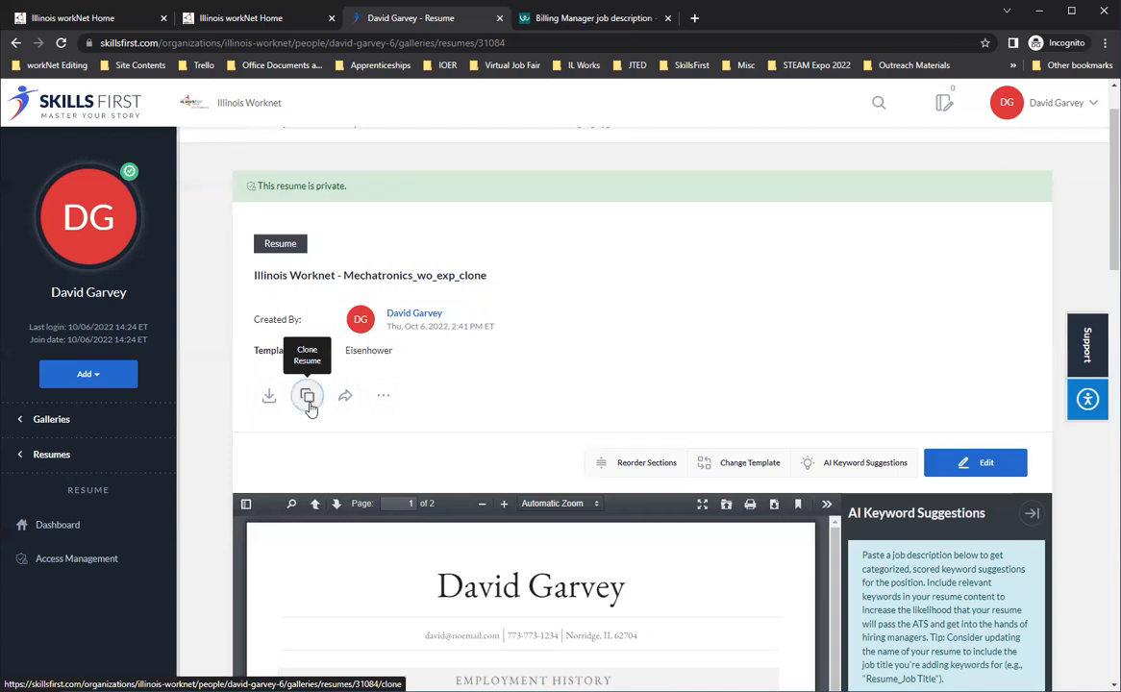
click(309, 404)
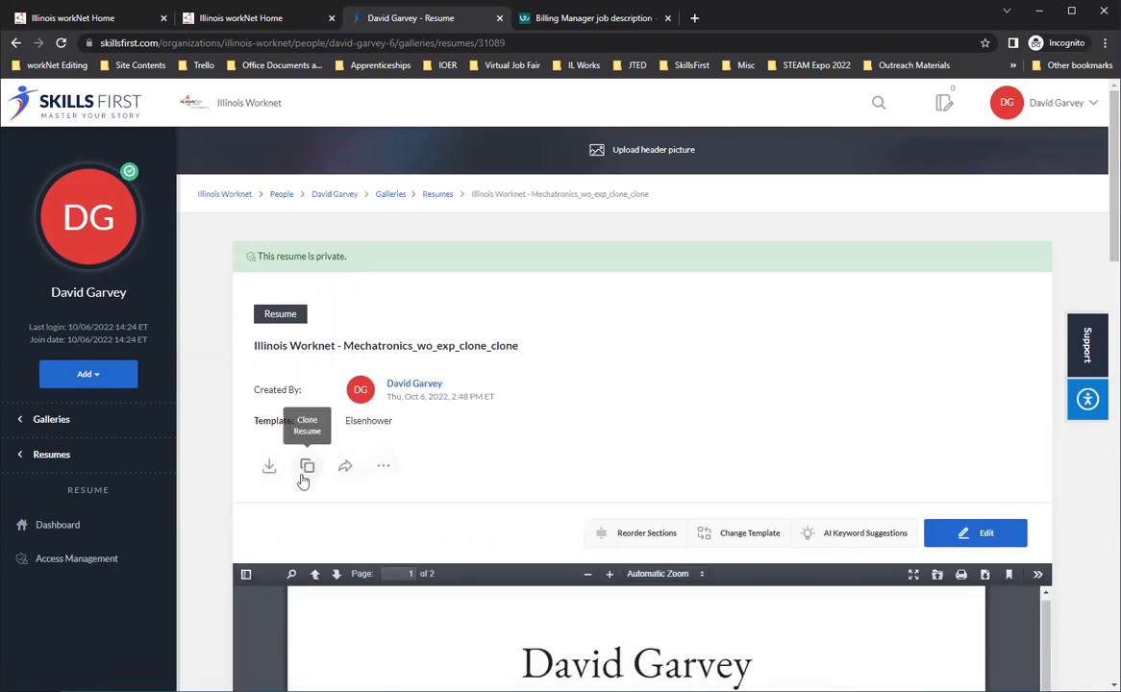
Rename the cloned resume "Illinois Worknet - Mechatronics - This was the copy" and describe it as "This was the copy of the first resume I was working."
scroll(337, 471, down, 4)
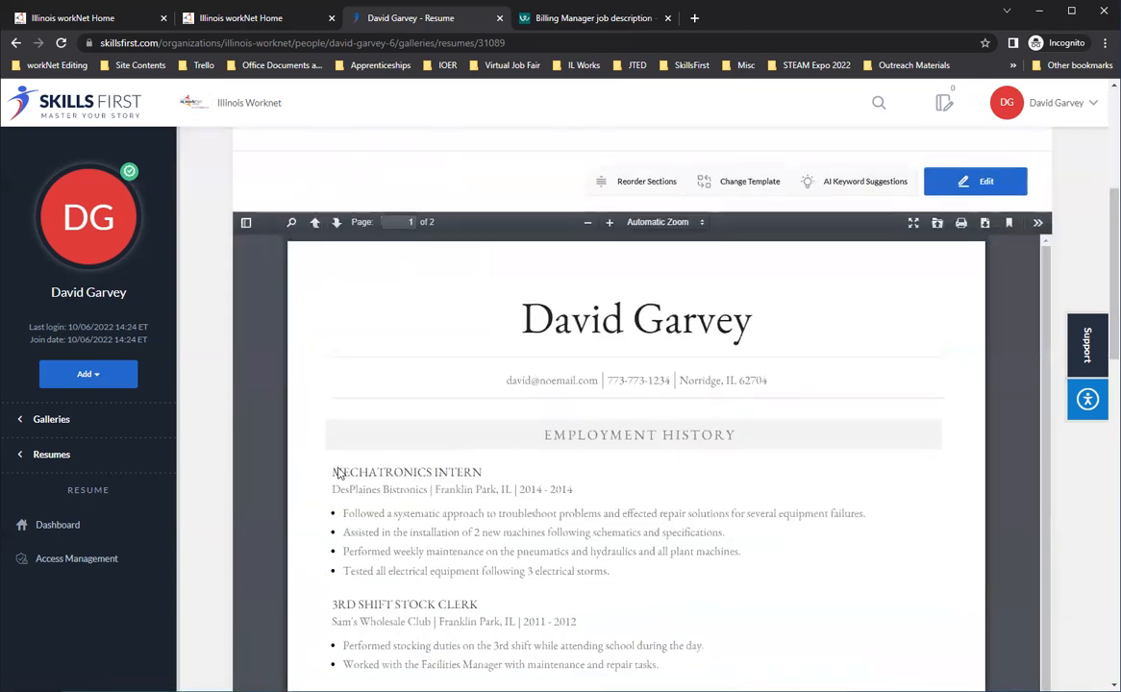
scroll(275, 475, up, 2)
scroll(275, 476, up, 1)
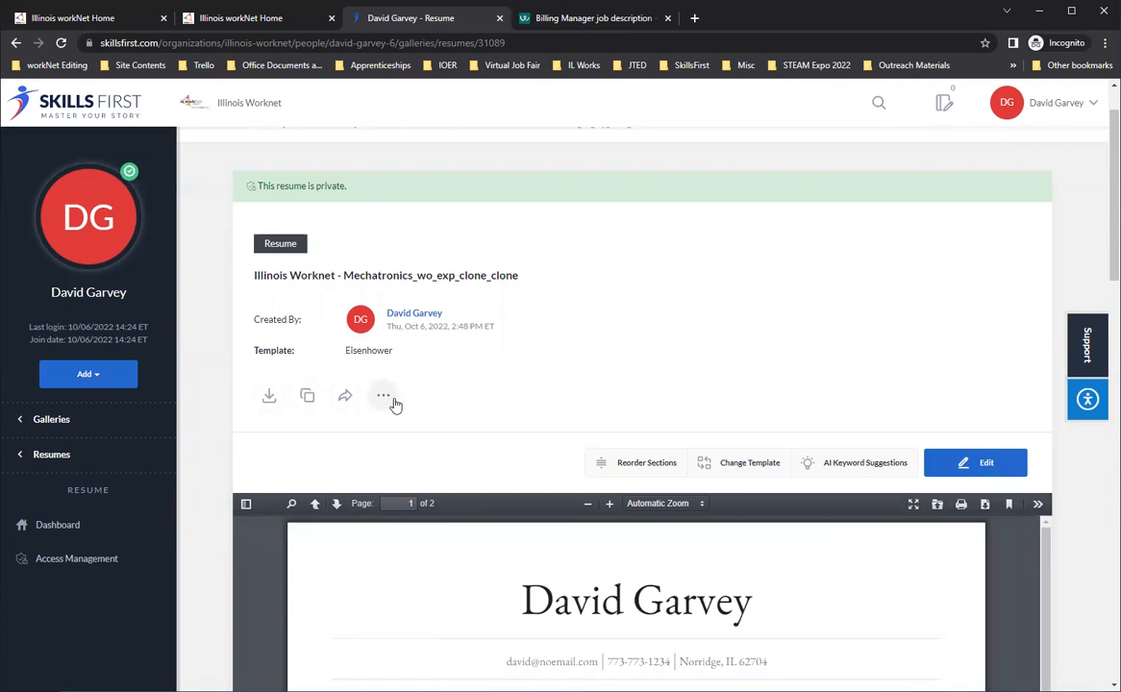
click(385, 408)
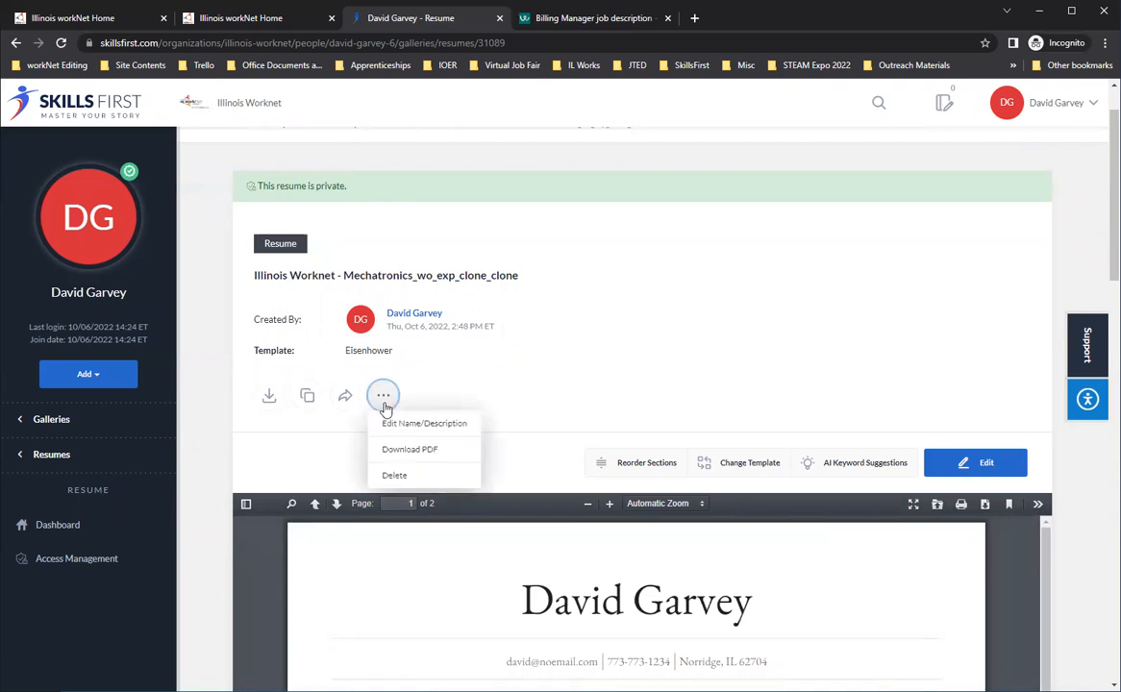
click(451, 425)
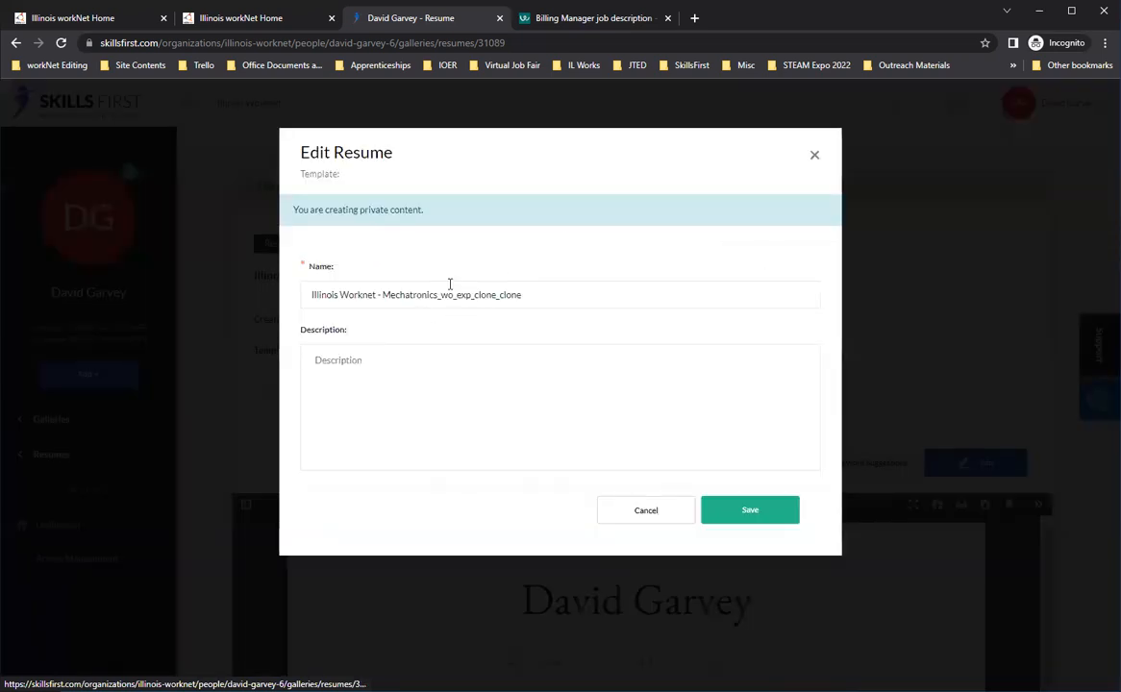
drag(434, 295, 718, 295)
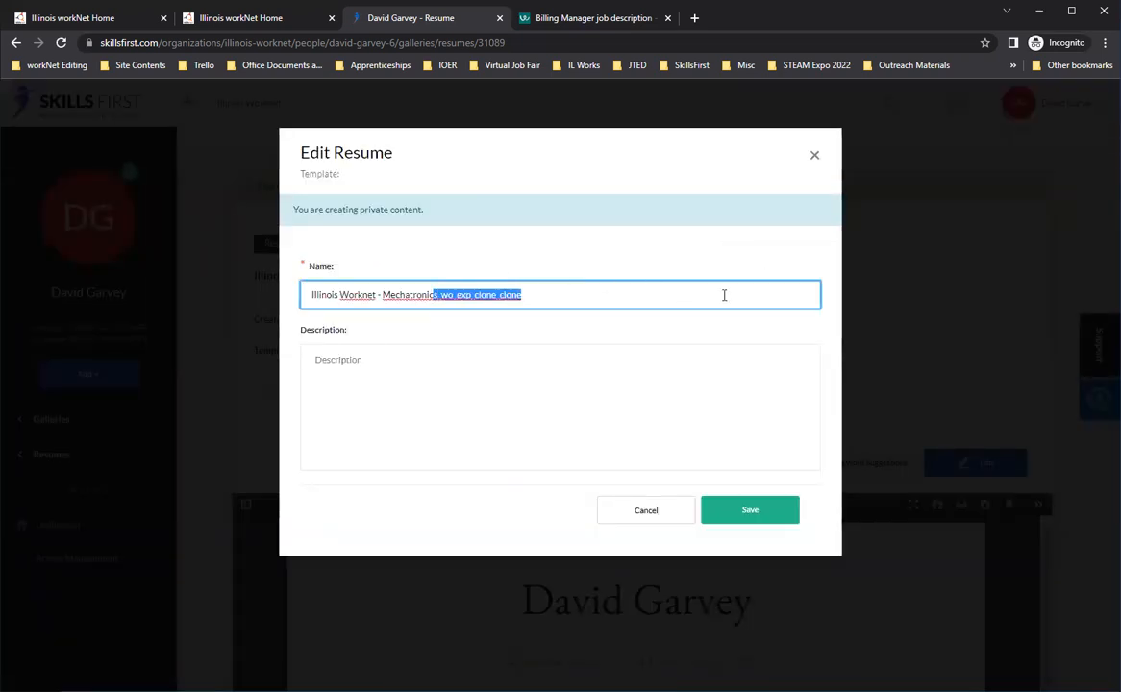
text(s - This was the copy)
key(Tab)
text(This was the copy of the first resume I was working.)
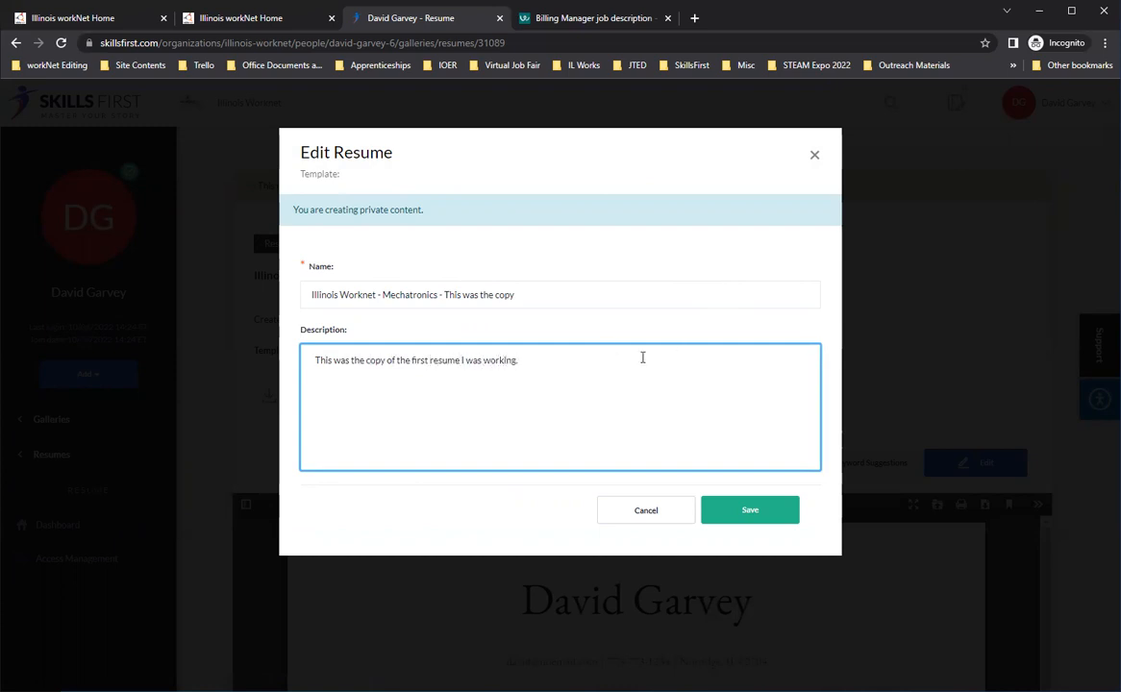
click(769, 519)
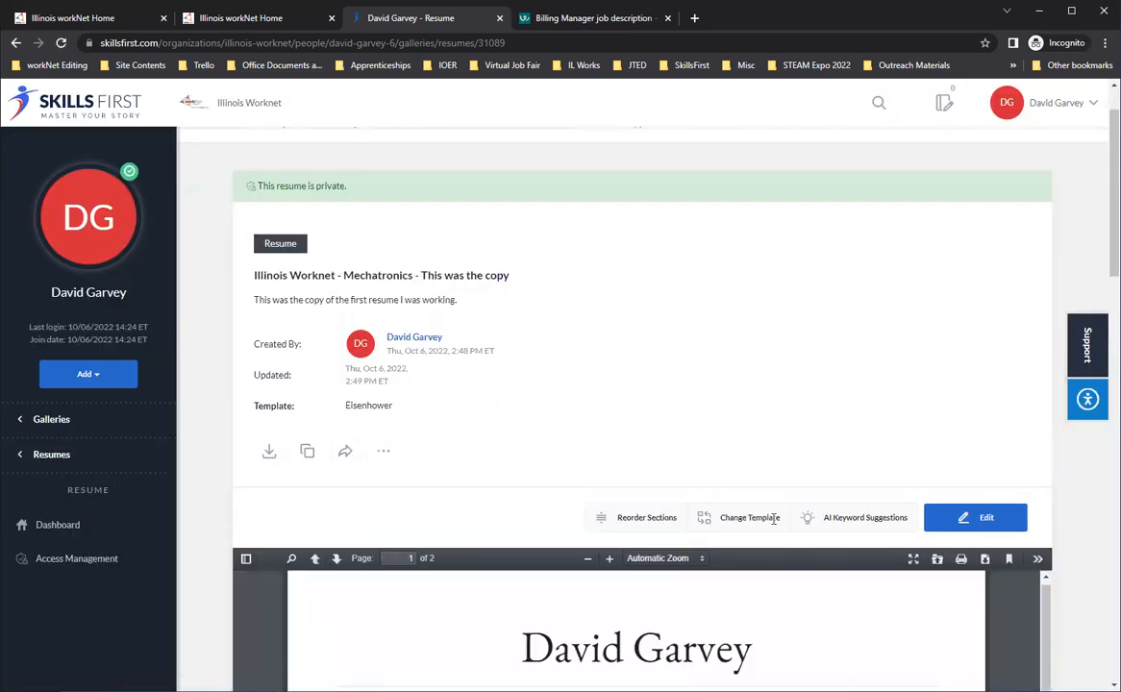
Look over the copied resume's sharing permissions and recipient choices, including Anybody With Link and its link, and close without sharing
scroll(770, 353, down, 2)
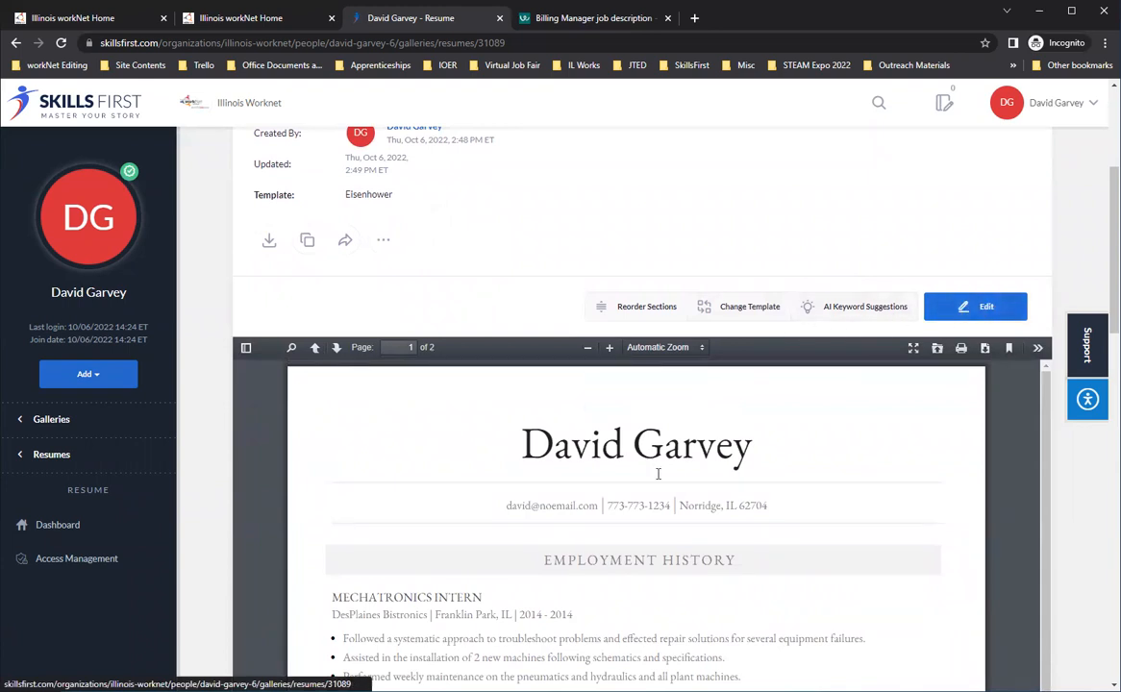
scroll(658, 473, up, 2)
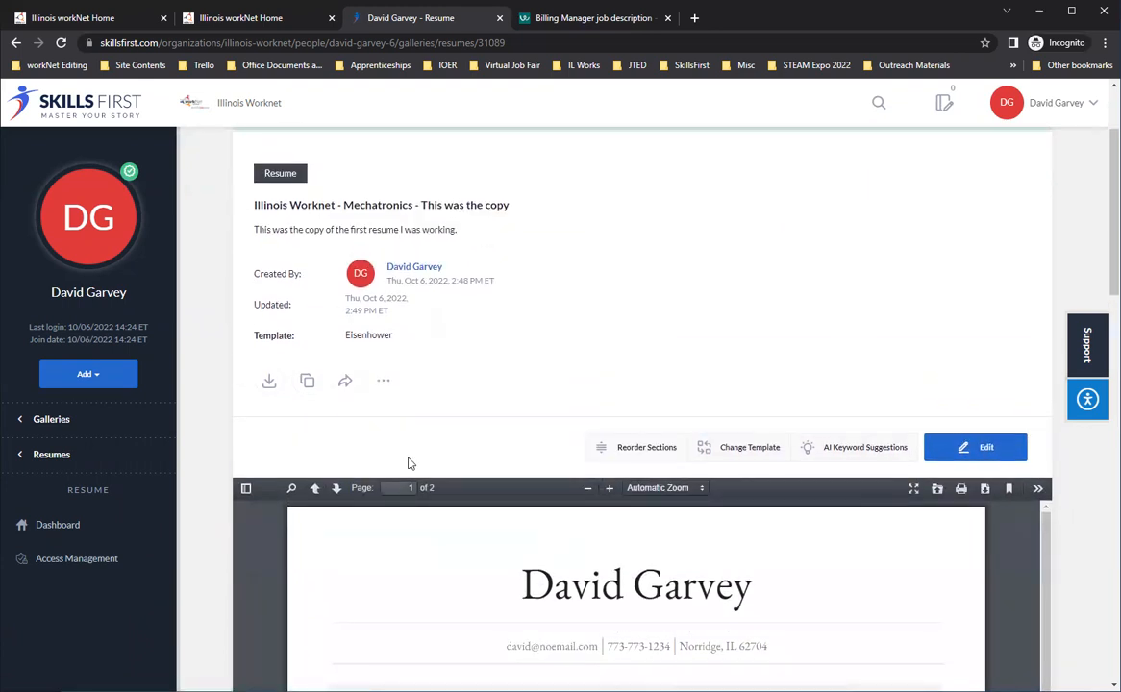
click(345, 394)
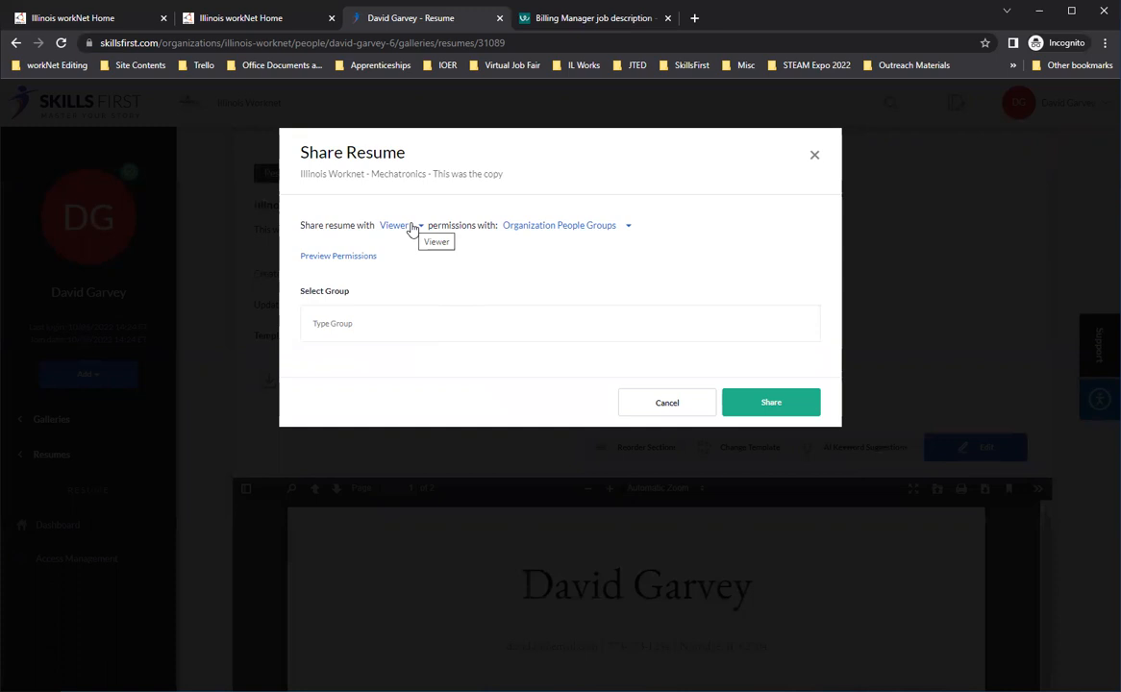
click(412, 226)
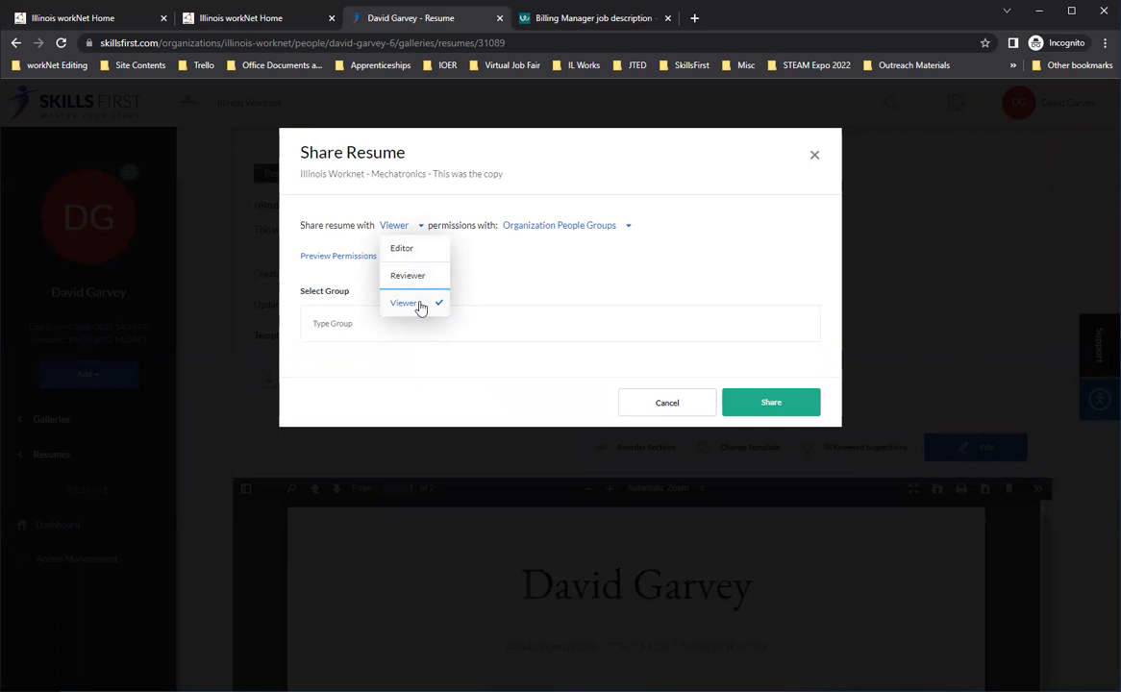
click(570, 259)
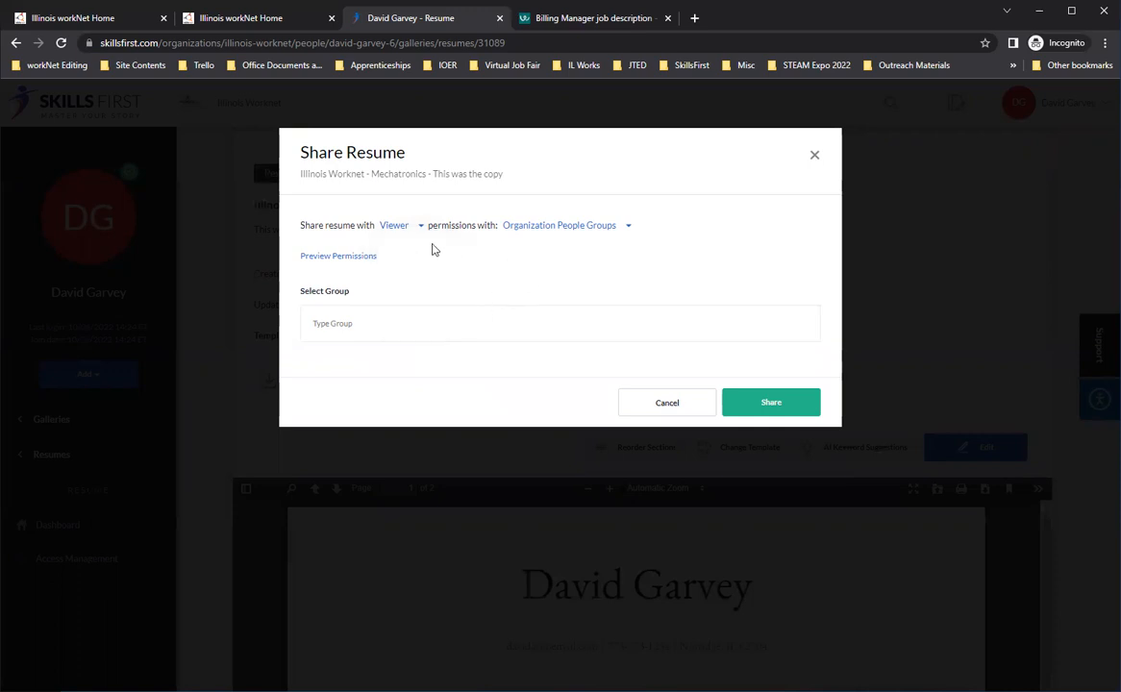
click(628, 228)
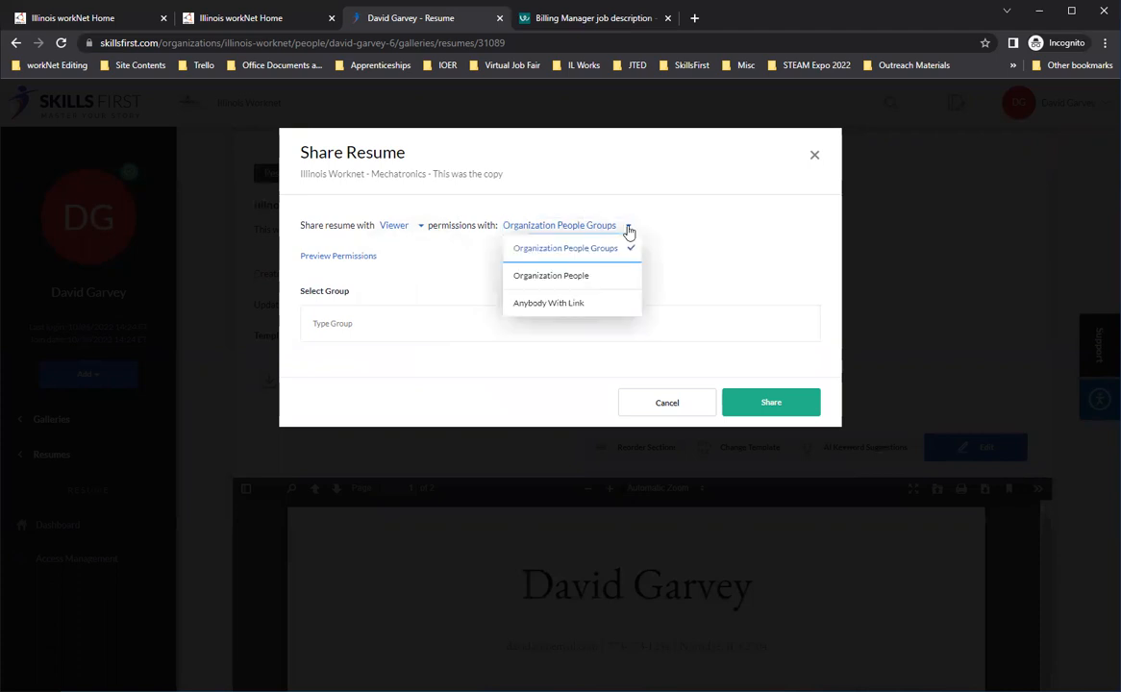
click(581, 317)
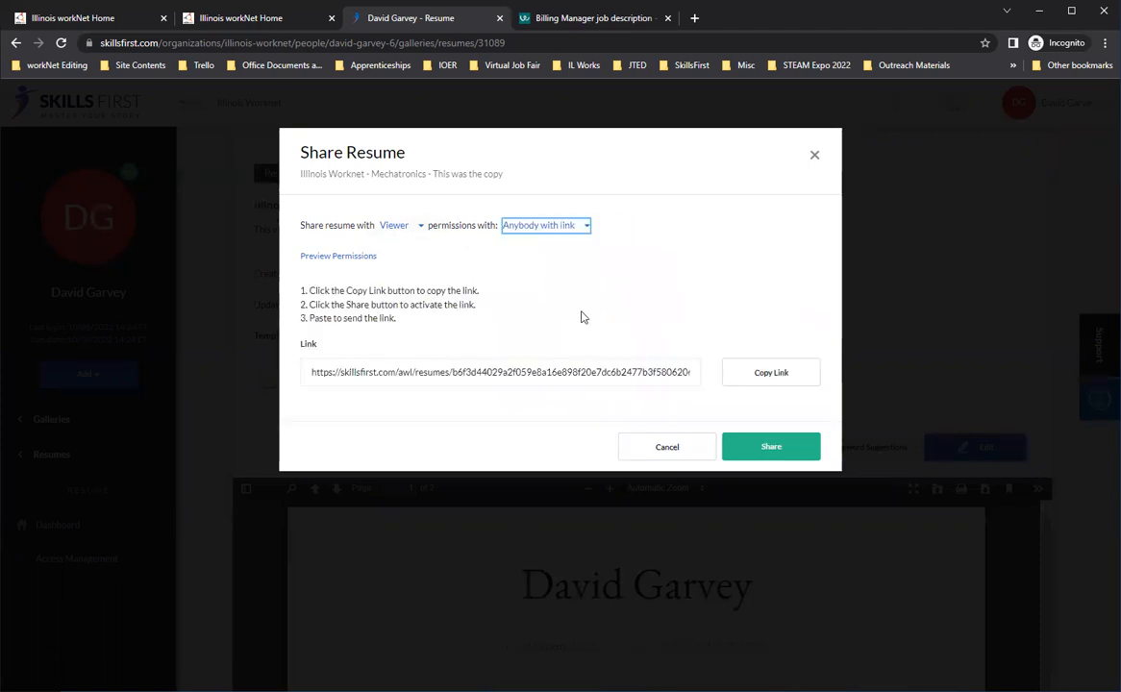
click(389, 375)
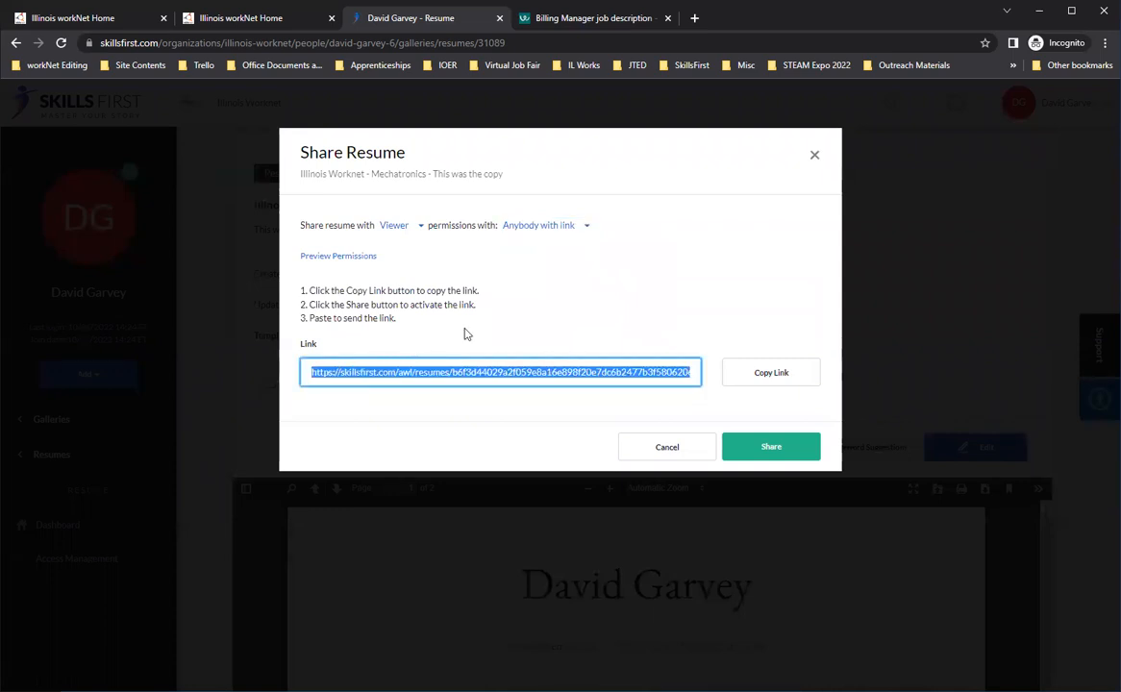
click(814, 157)
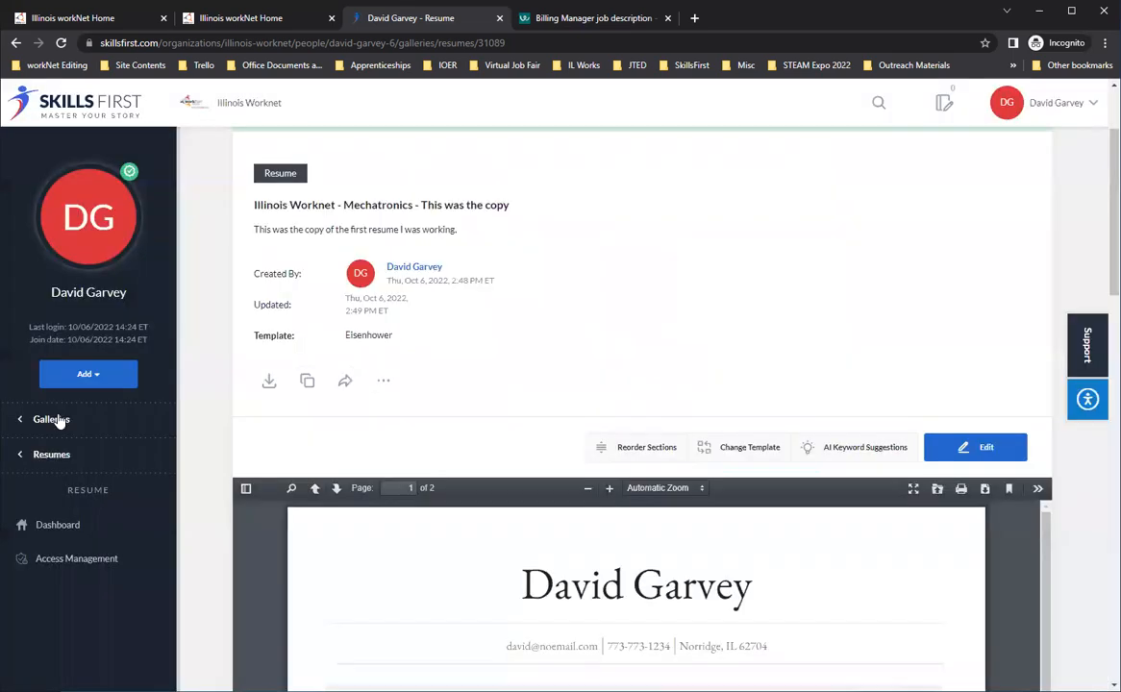
Return to the list of resumes and check the options available for the copied Mechatronics resume
scroll(346, 471, up, 2)
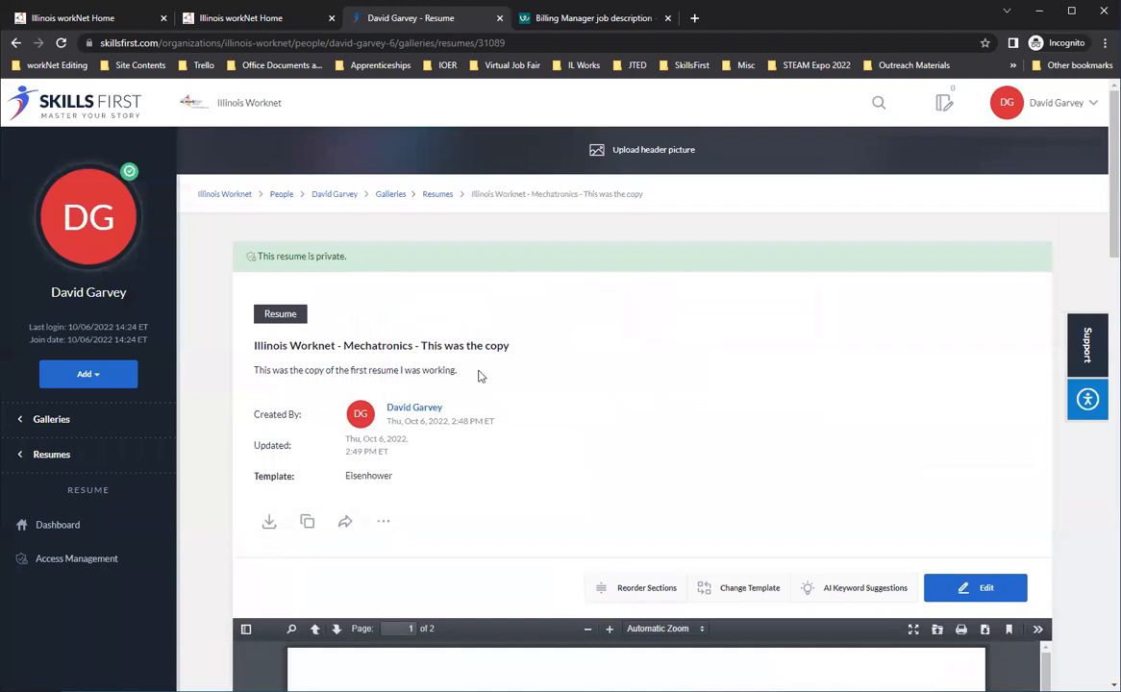
click(444, 198)
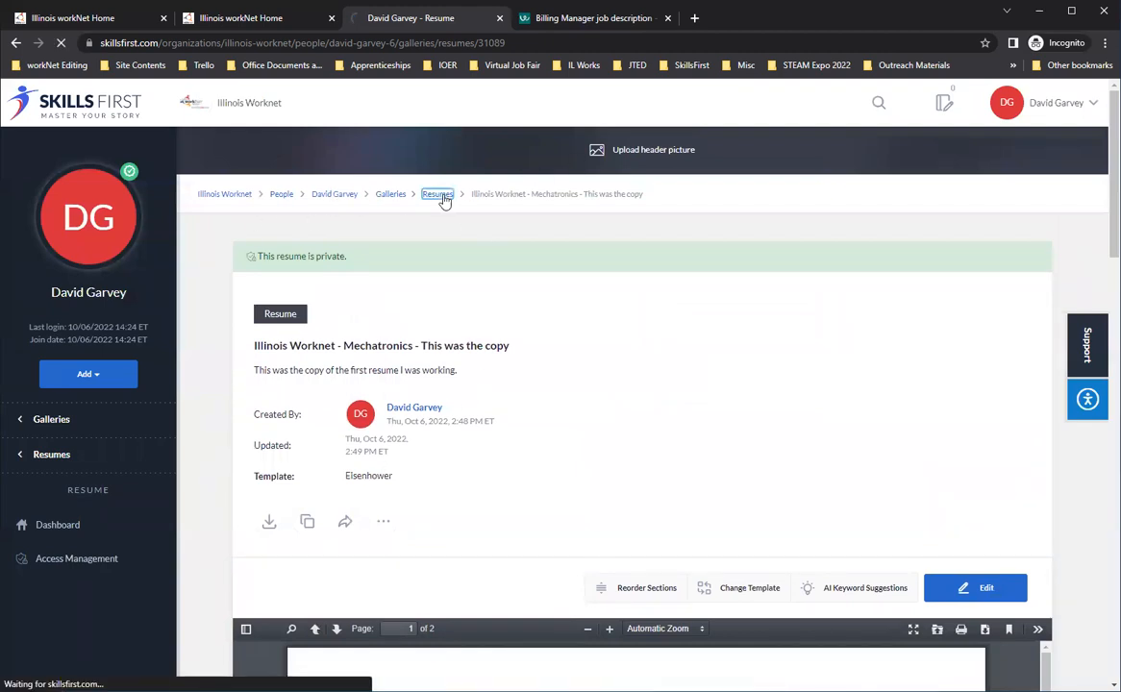
scroll(222, 425, down, 1)
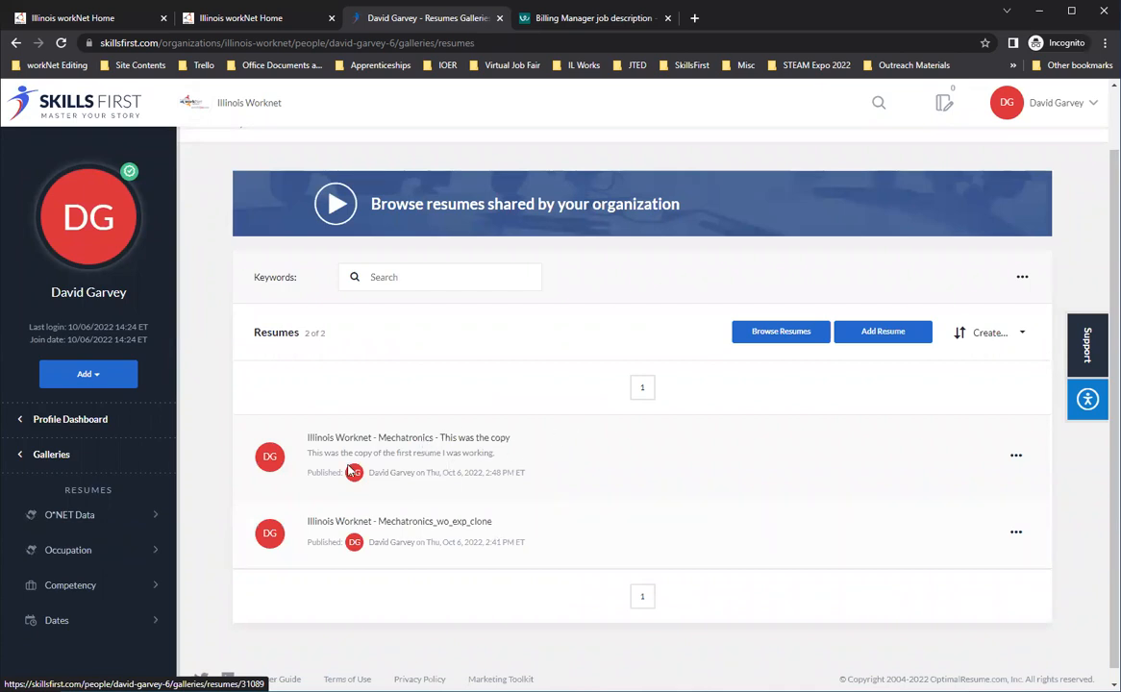
click(1022, 457)
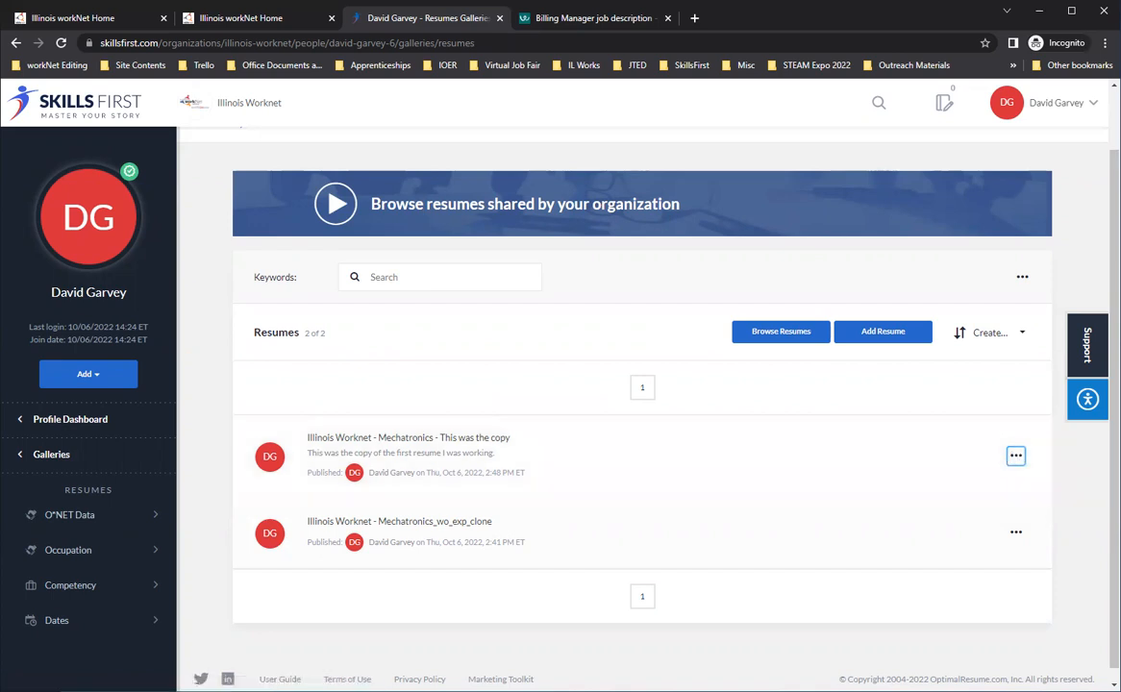
Go back from the resumes list to the Galleries page
scroll(464, 373, up, 1)
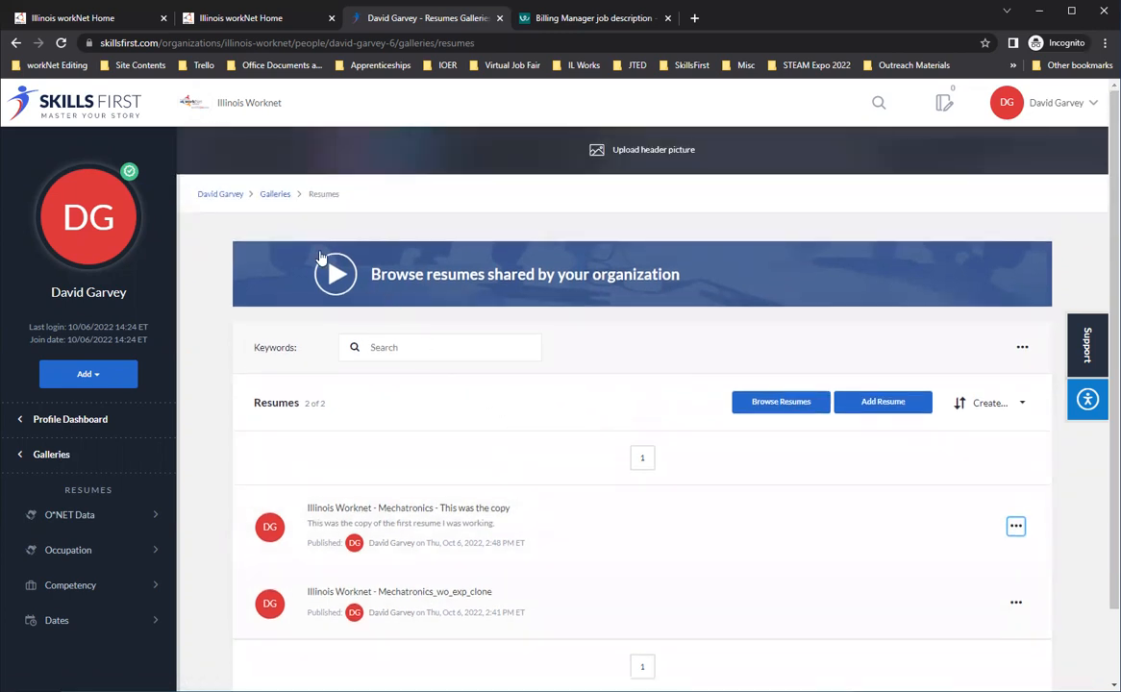
click(276, 196)
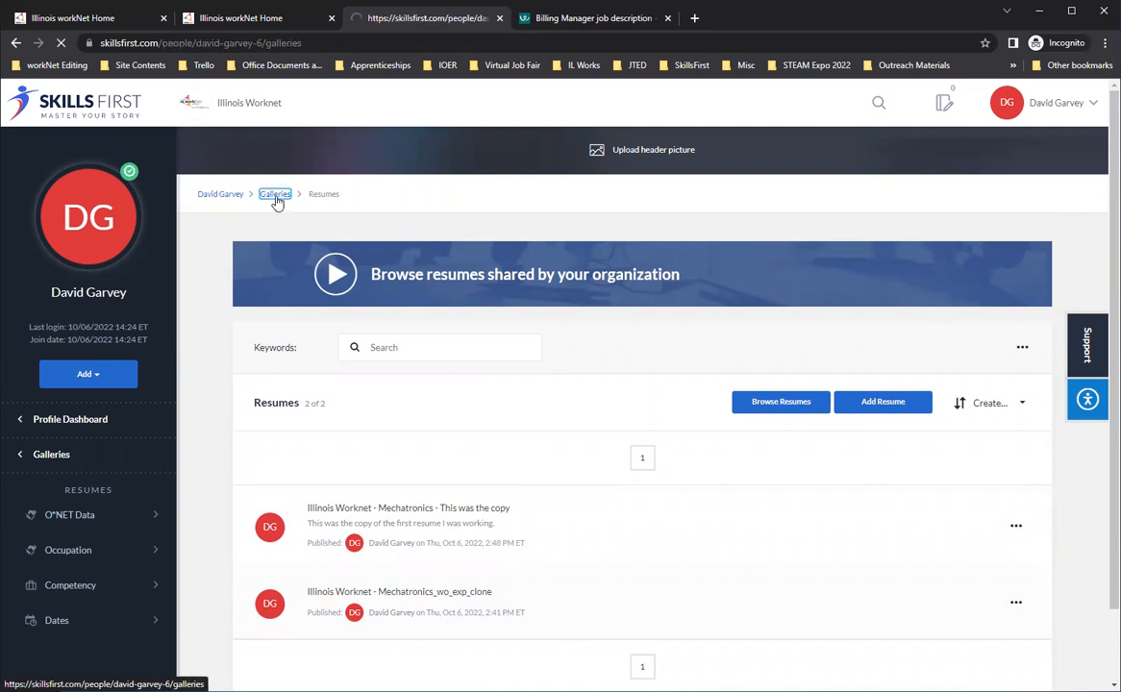